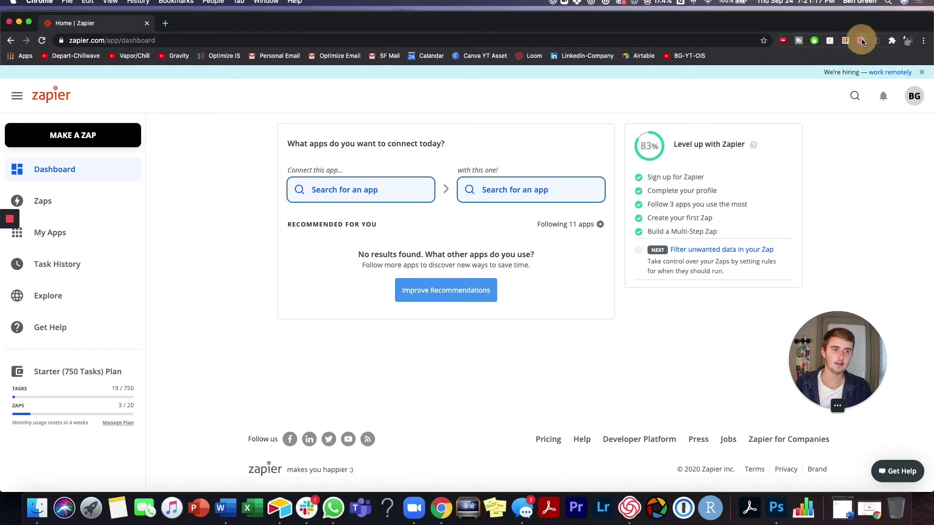
# Check today's Toggl time entries and the existing zaps, then return to the Zapier dashboard.
pyautogui.click(861, 41)
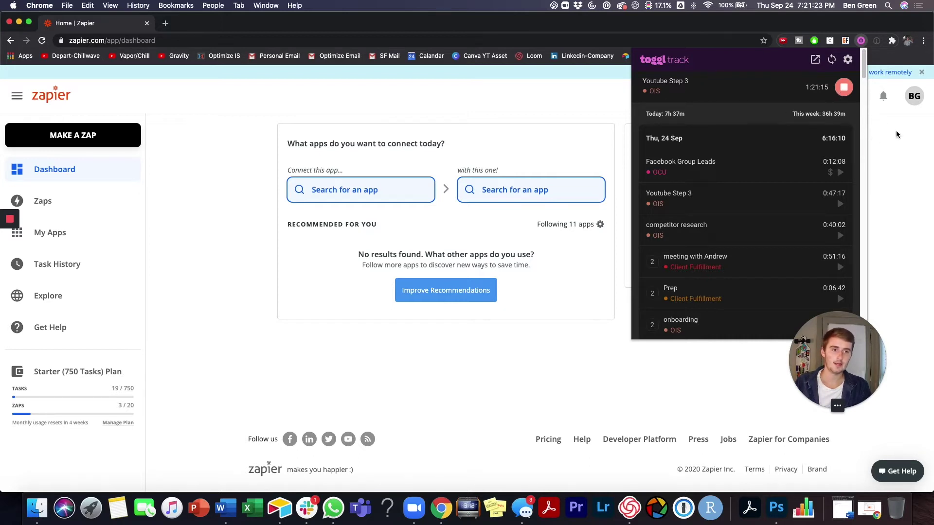
pyautogui.click(903, 177)
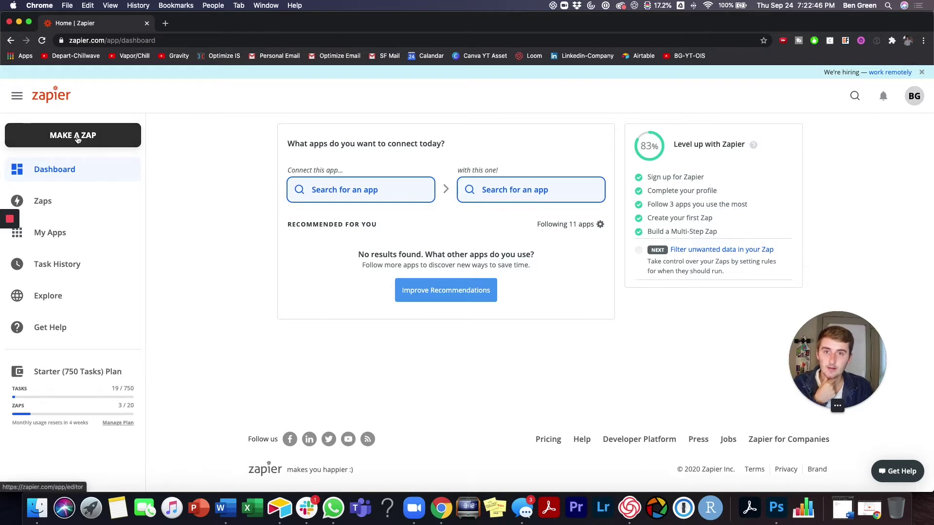
pyautogui.click(42, 203)
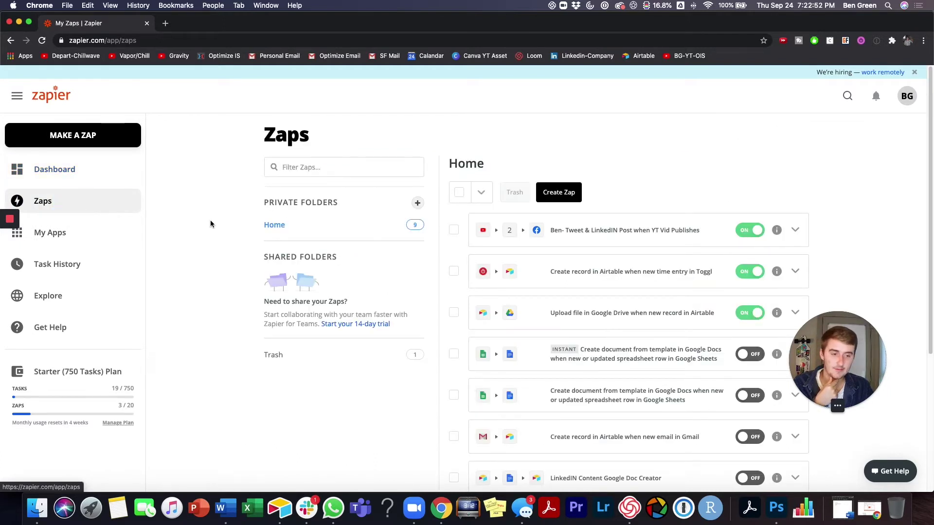
pyautogui.scroll(-2, 307, 268)
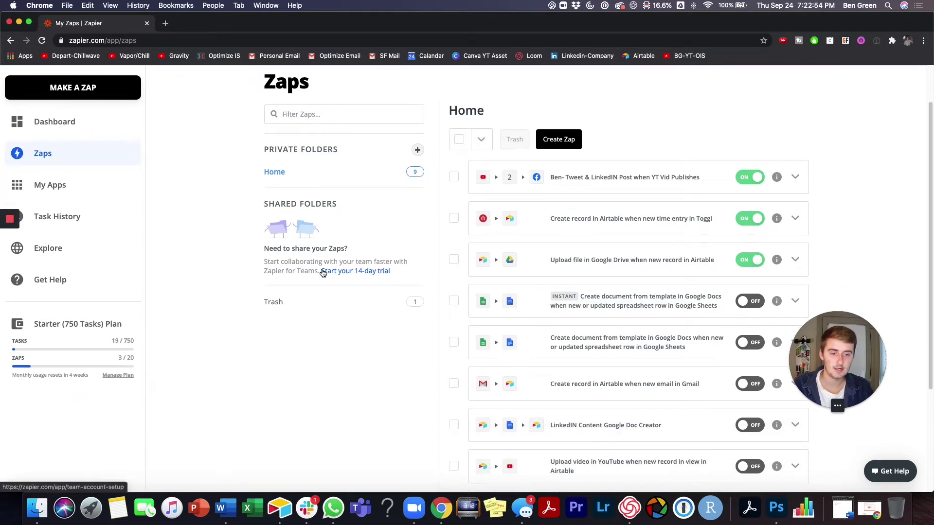
pyautogui.scroll(2, 323, 272)
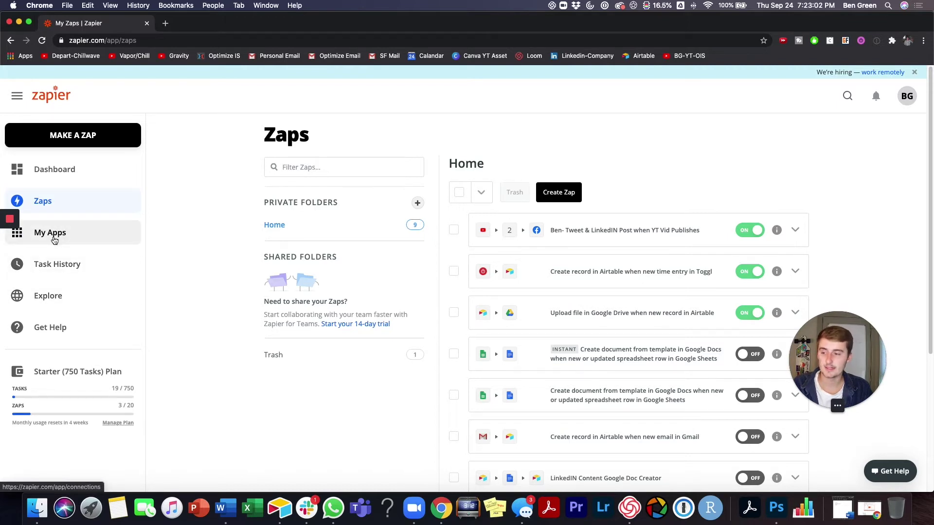
pyautogui.scroll(-1, 55, 241)
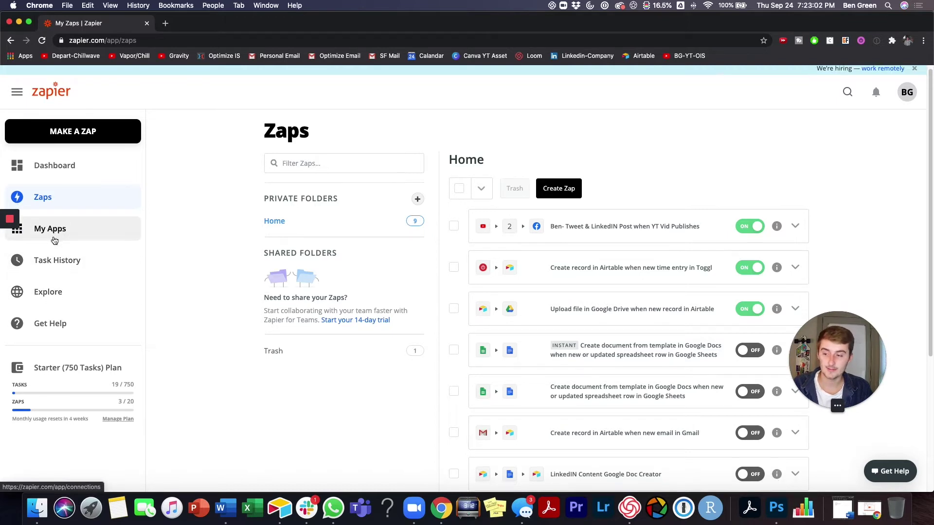
pyautogui.click(65, 166)
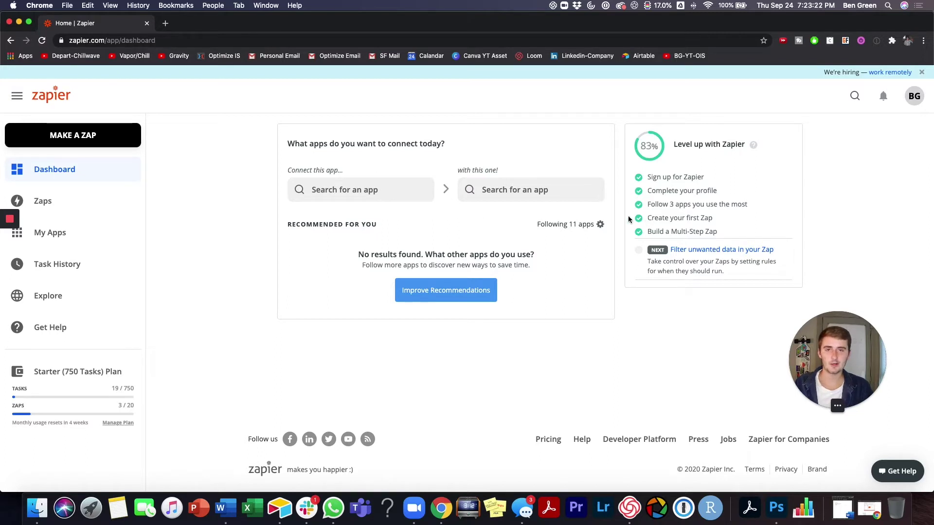
# Pick Toggl as the first app and Airtable as the app to connect with.
pyautogui.click(382, 191)
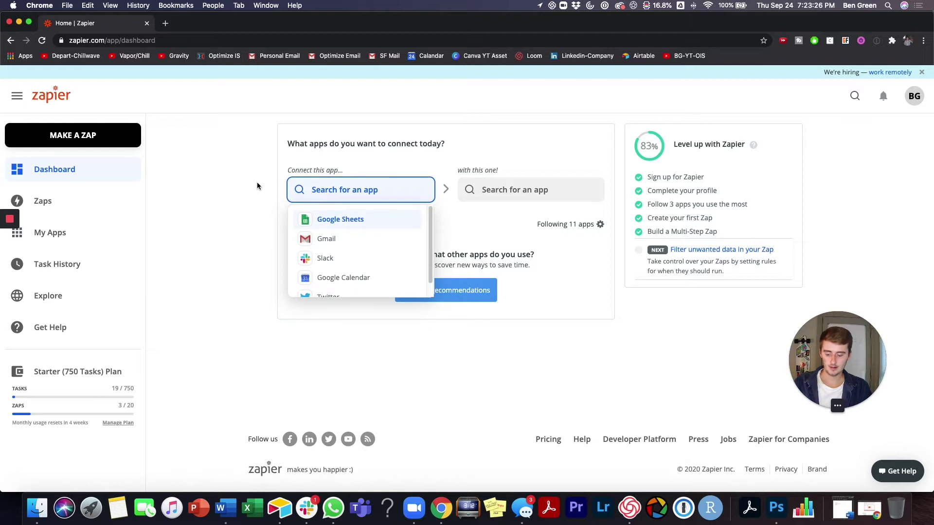
pyautogui.write('Toggl')
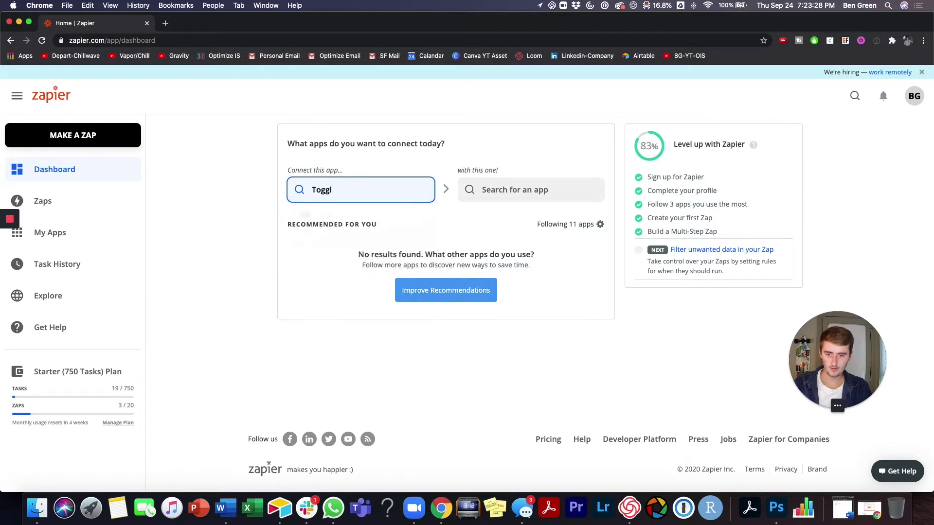
pyautogui.click(361, 217)
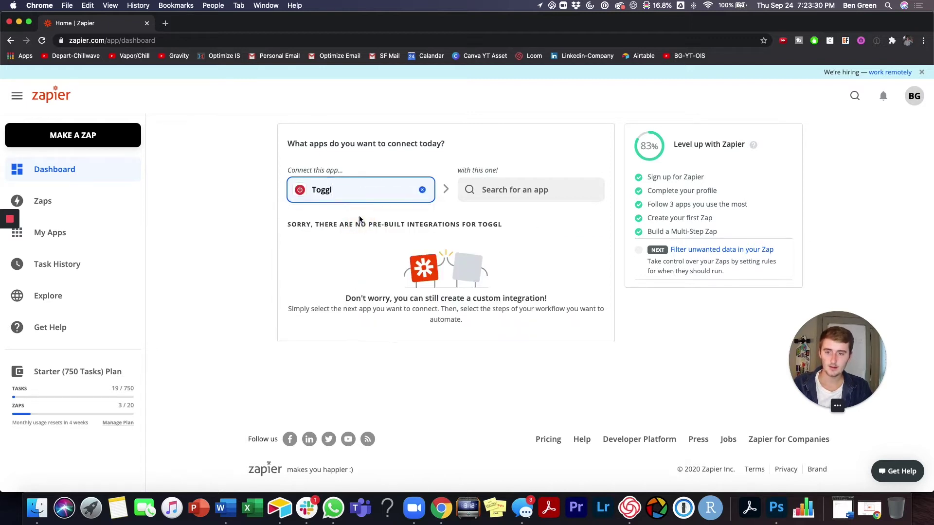
pyautogui.click(506, 189)
pyautogui.write('A')
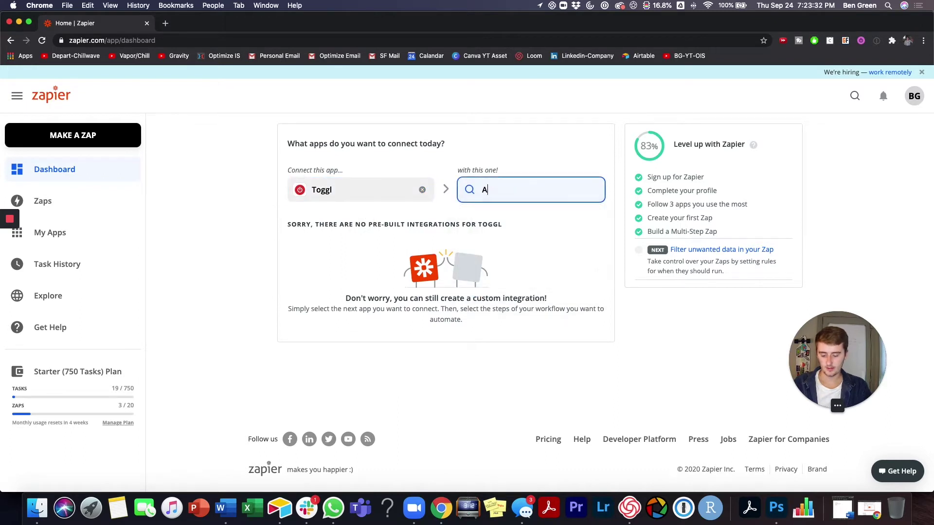
pyautogui.write('irtable')
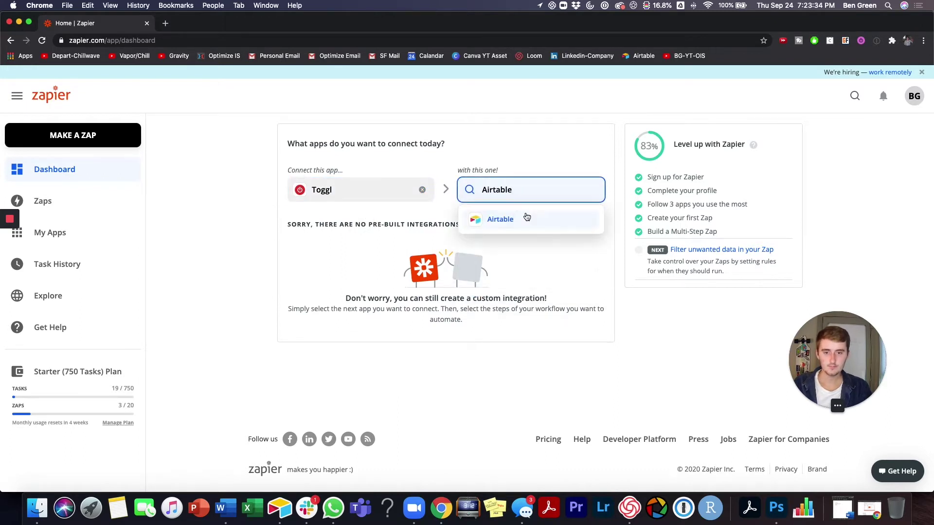
pyautogui.click(524, 217)
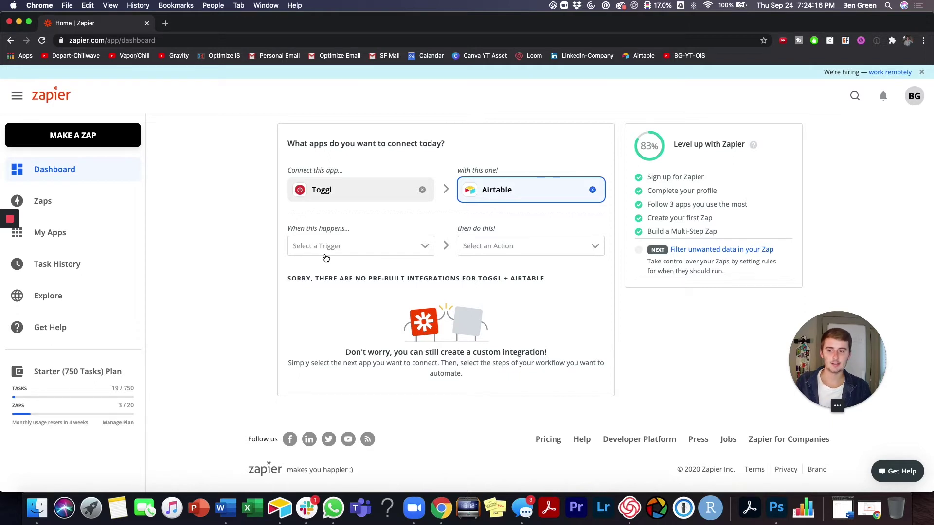
# Choose New Time Entry as the Toggl trigger and Create Record as the Airtable action, then use the zap.
pyautogui.click(354, 243)
pyautogui.scroll(-3, 327, 313)
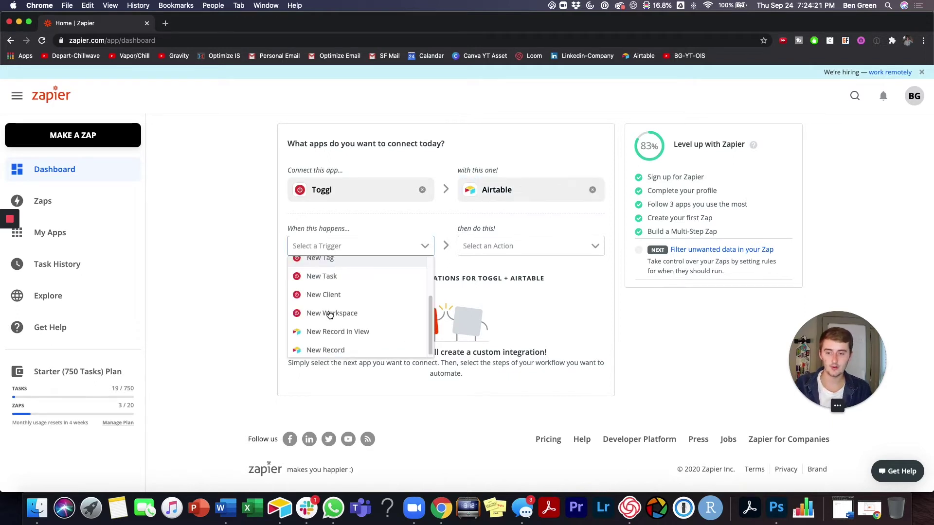
pyautogui.scroll(3, 329, 315)
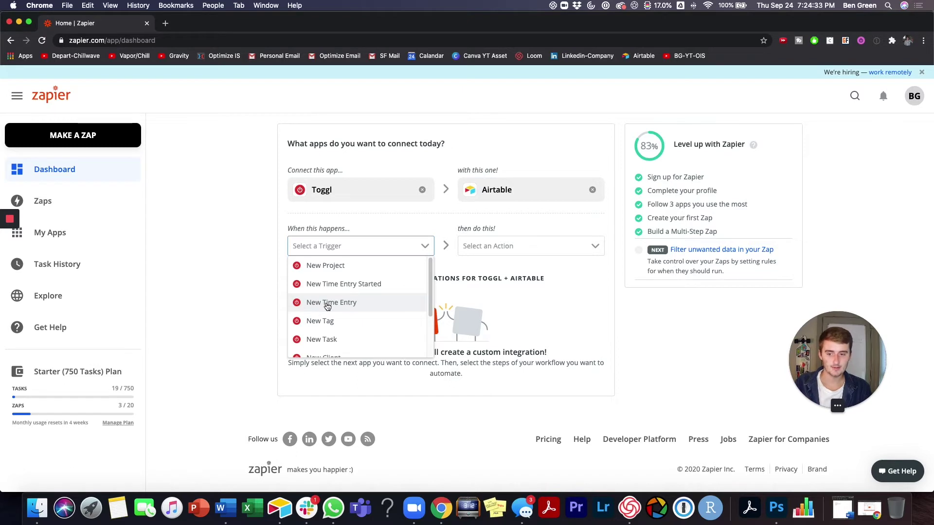
pyautogui.scroll(-1, 330, 303)
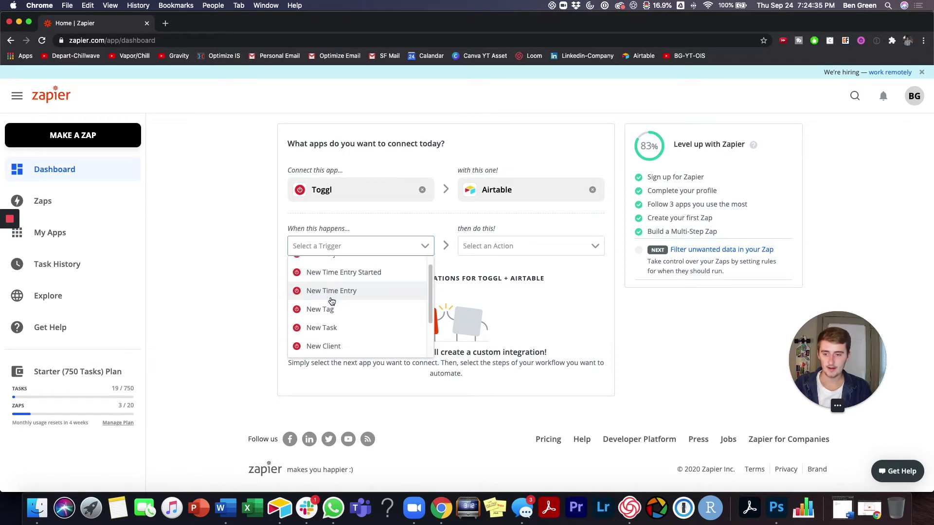
pyautogui.scroll(1, 326, 323)
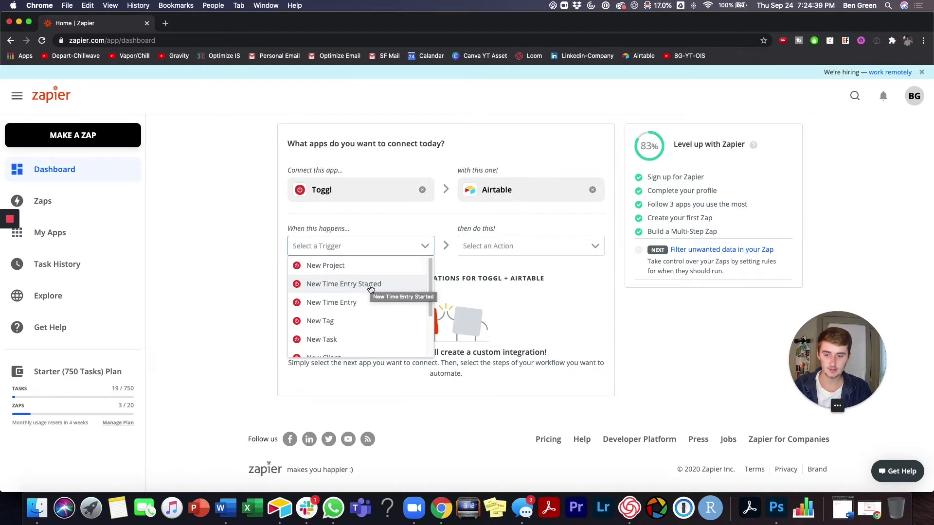
pyautogui.click(333, 302)
pyautogui.click(525, 242)
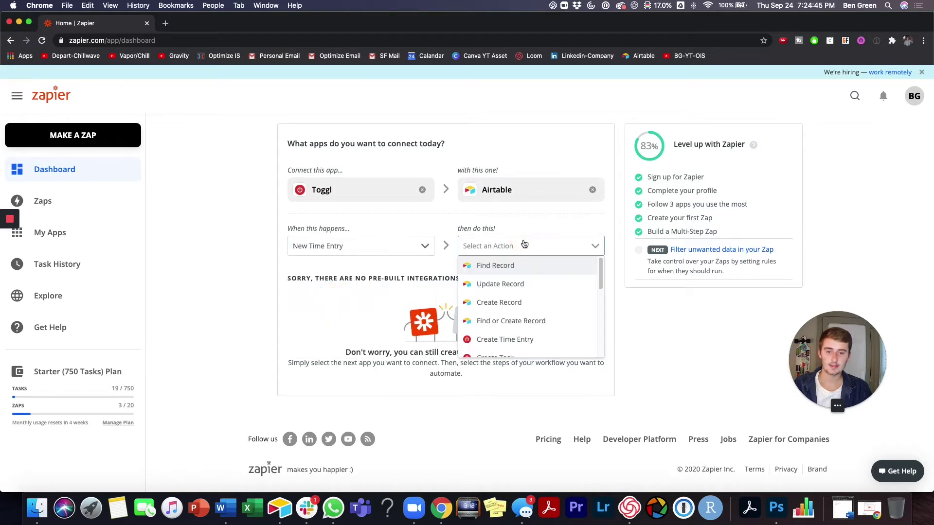
pyautogui.click(518, 301)
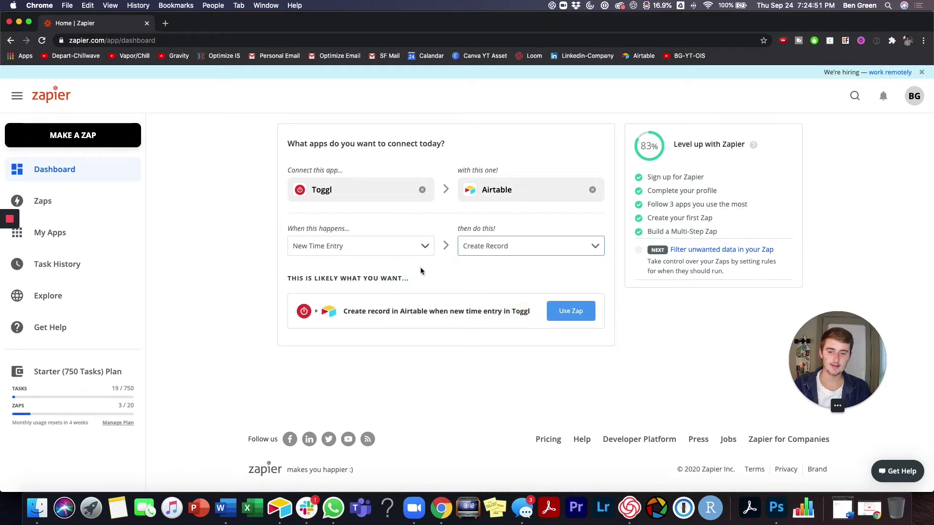
pyautogui.click(579, 313)
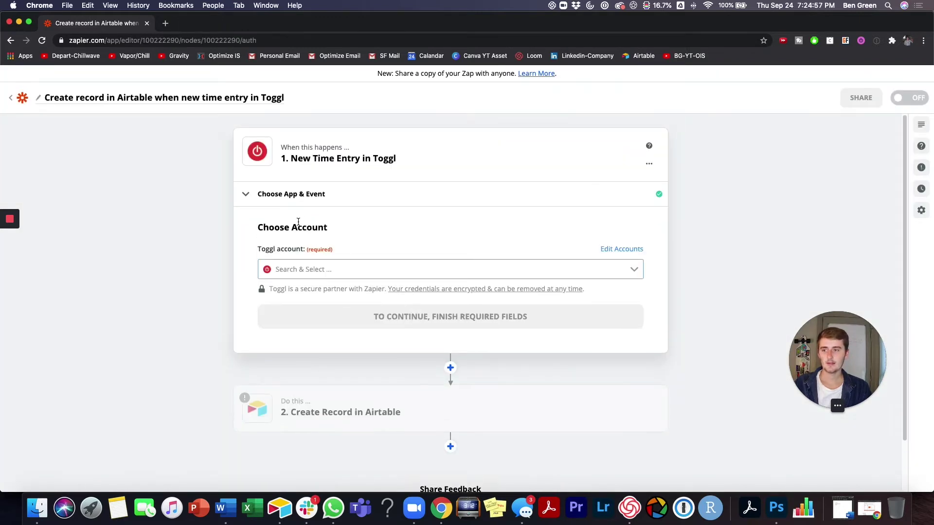
# Rename the zap to 'Time Entries to Airtable'.
pyautogui.click(39, 99)
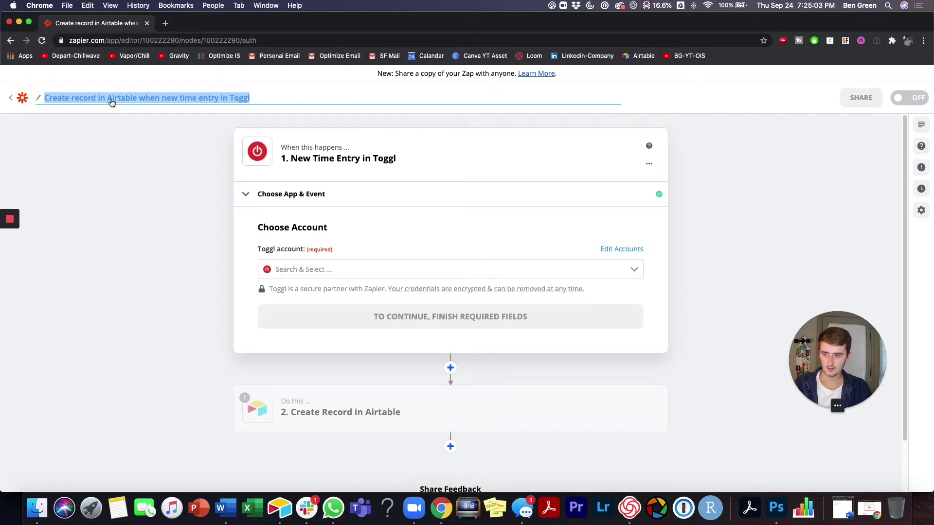
pyautogui.write('Time ')
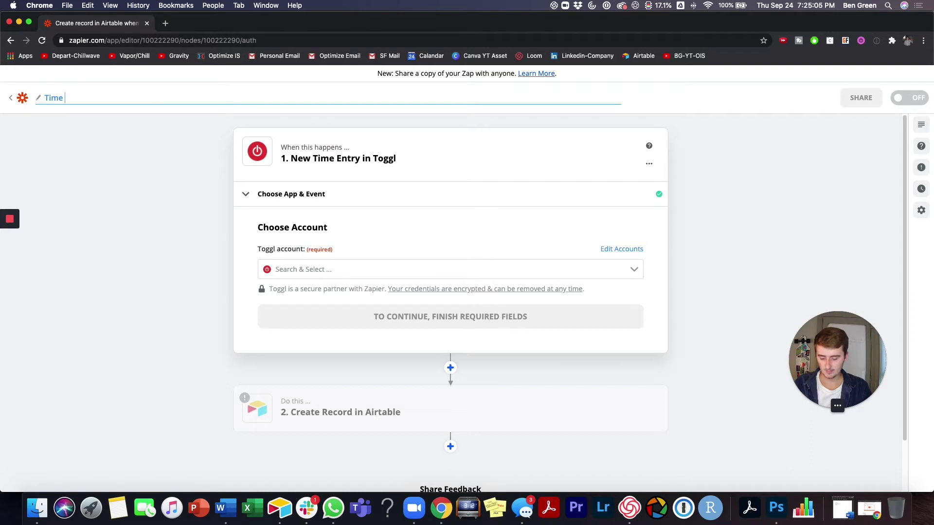
pyautogui.write('Entries to ')
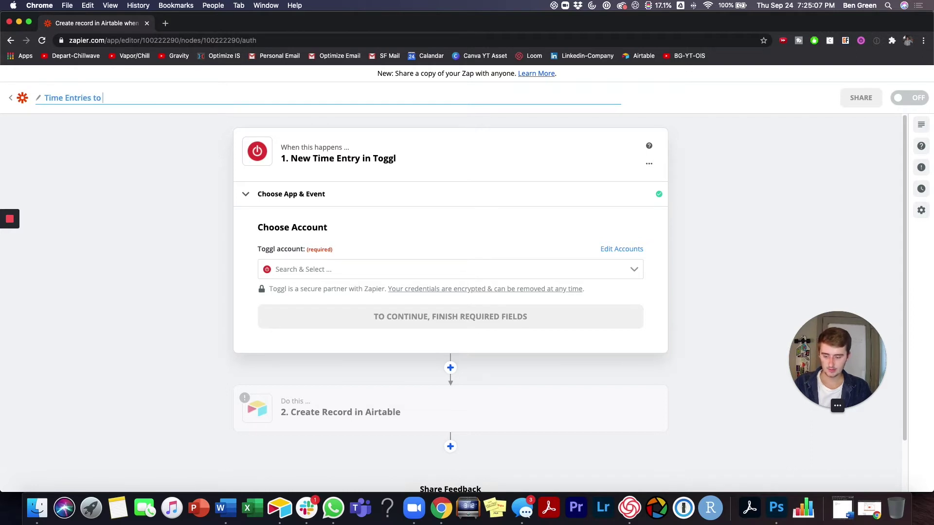
pyautogui.write('Airtable')
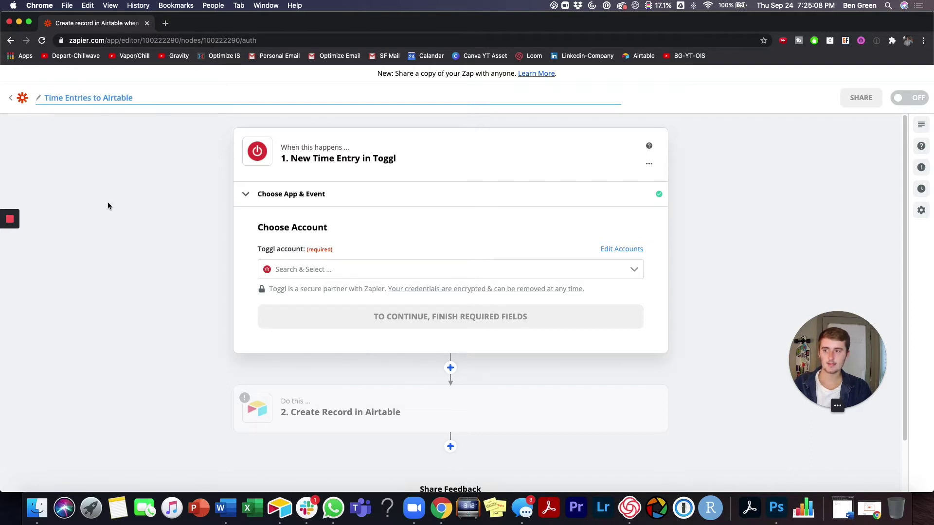
pyautogui.click(109, 203)
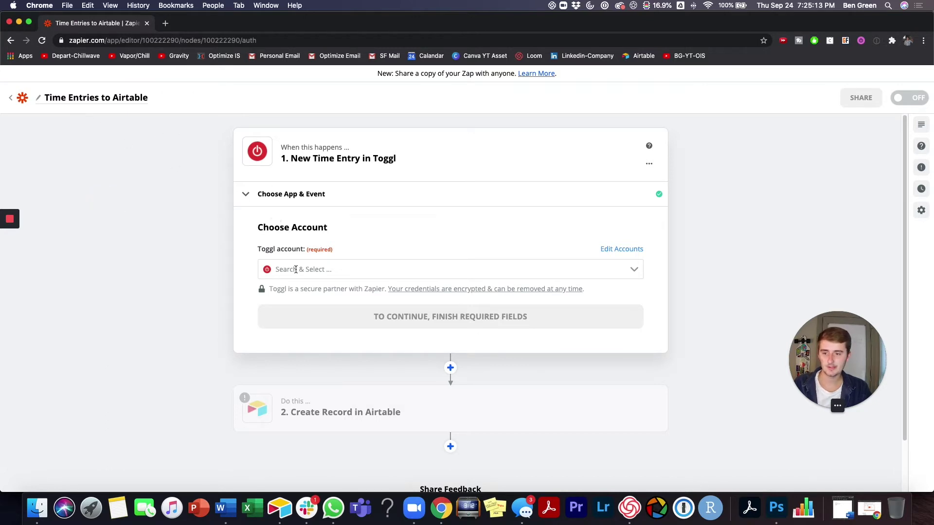
# Select the already connected Toggl account and continue to the trigger settings.
pyautogui.click(413, 270)
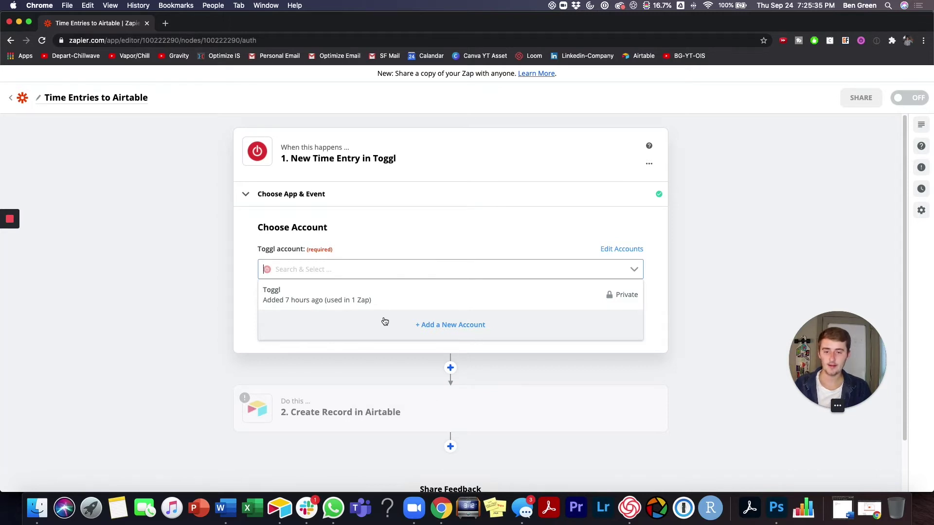
pyautogui.click(363, 293)
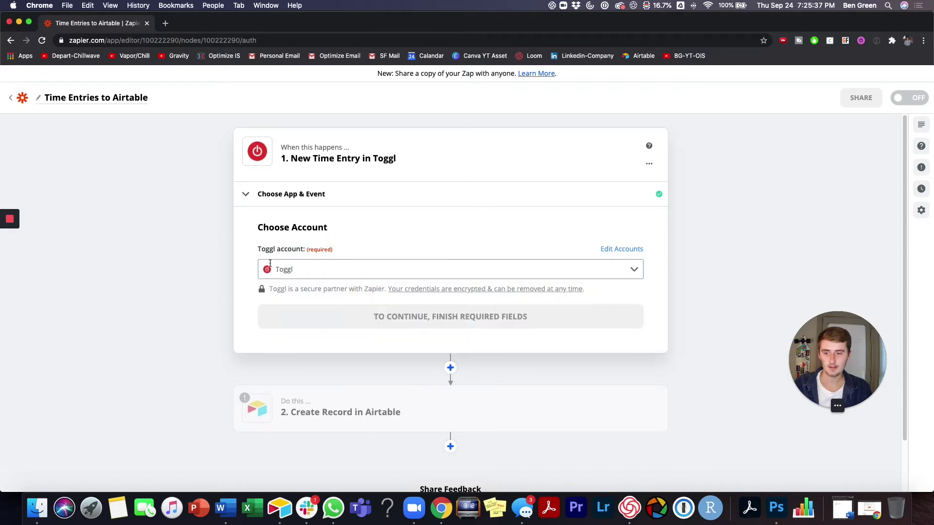
pyautogui.click(390, 321)
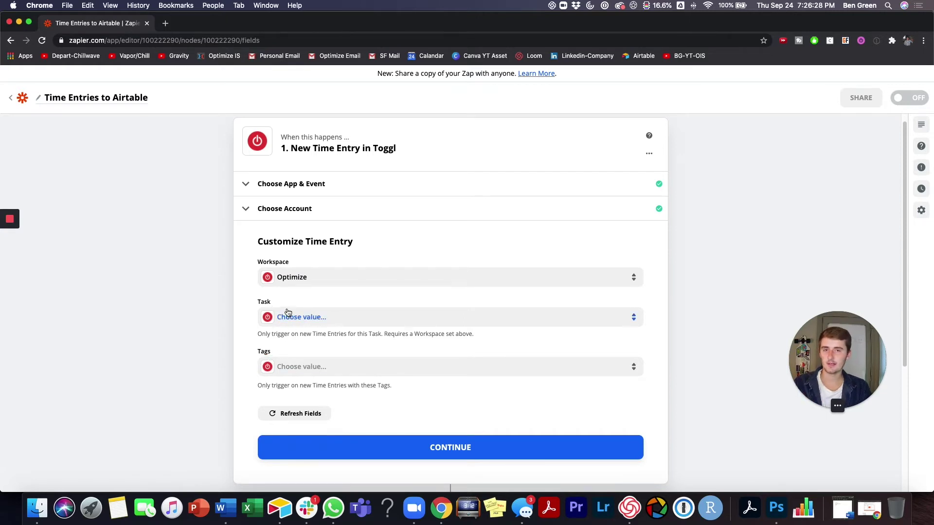
# Confirm the time entry settings and test the trigger, keeping Time Entry C as the sample.
pyautogui.click(324, 444)
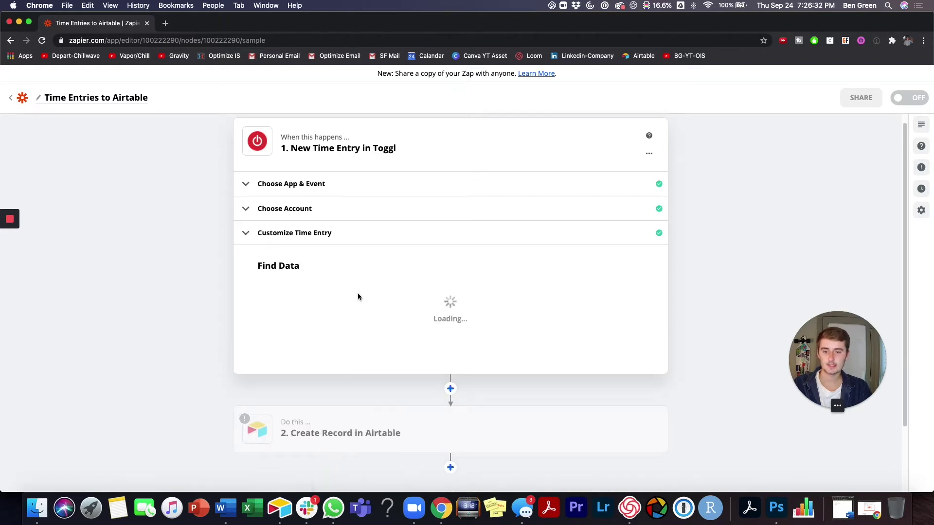
pyautogui.click(462, 411)
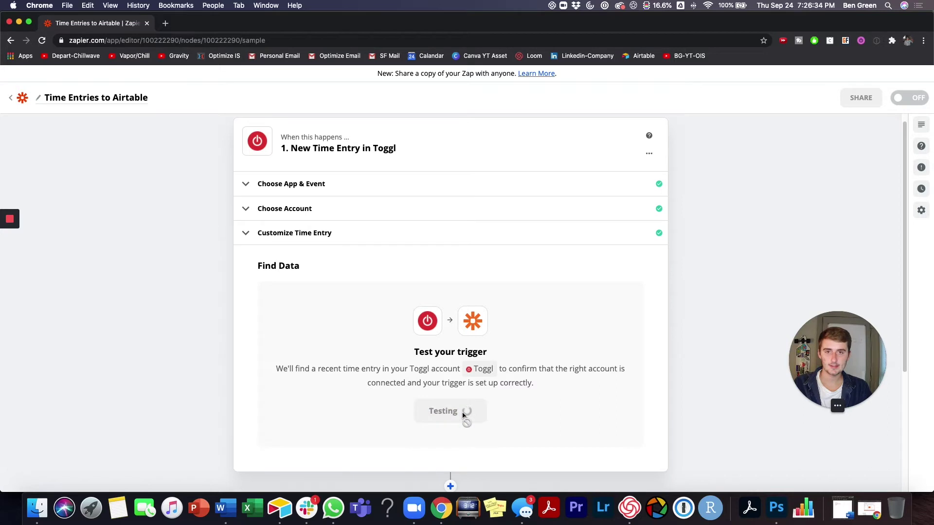
pyautogui.scroll(-5, 301, 255)
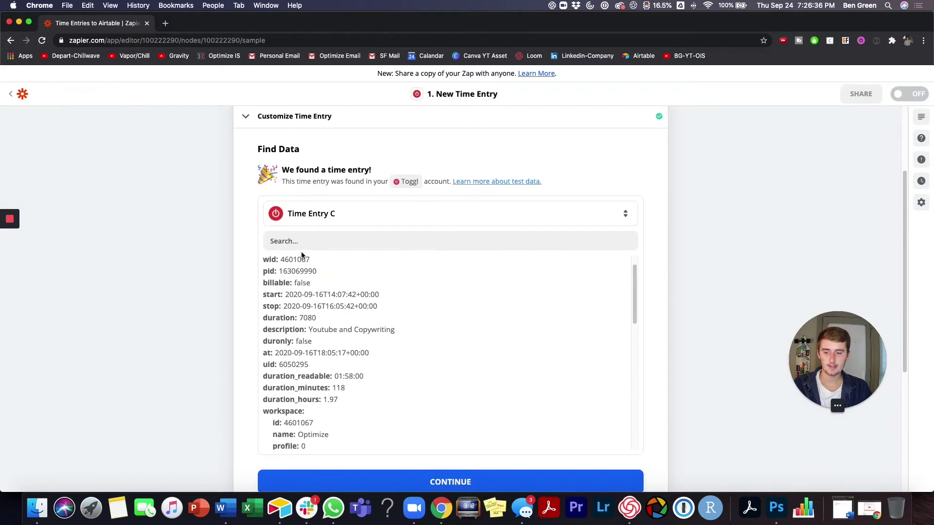
pyautogui.click(300, 219)
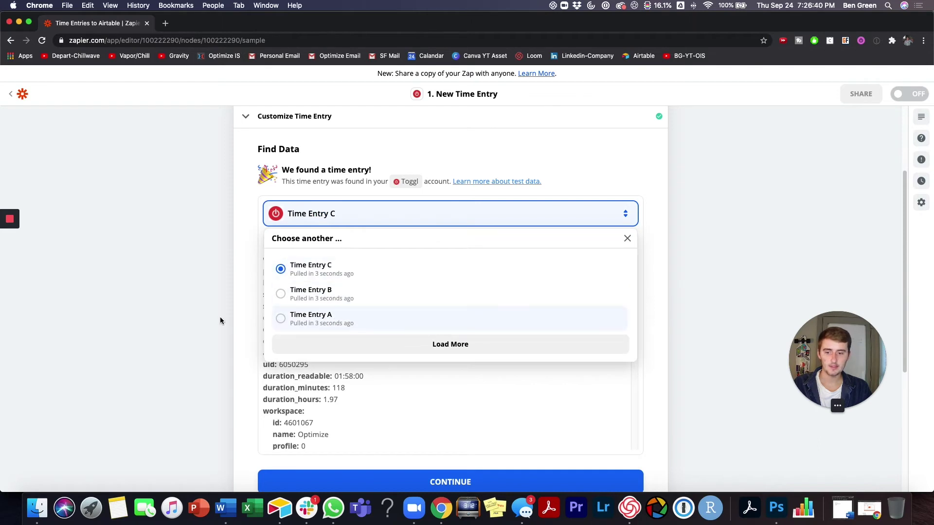
pyautogui.click(223, 344)
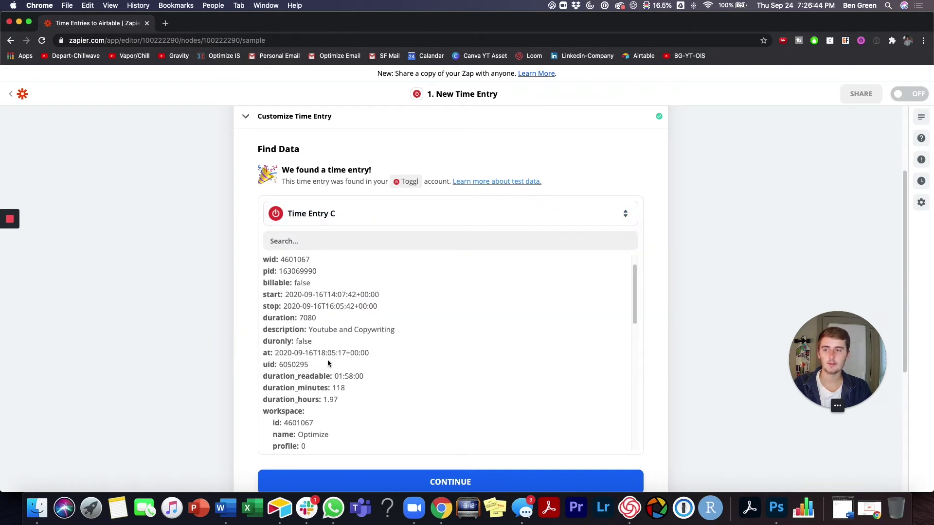
# Review the sample time entry and continue to the Airtable Create Record step.
pyautogui.scroll(-1, 328, 362)
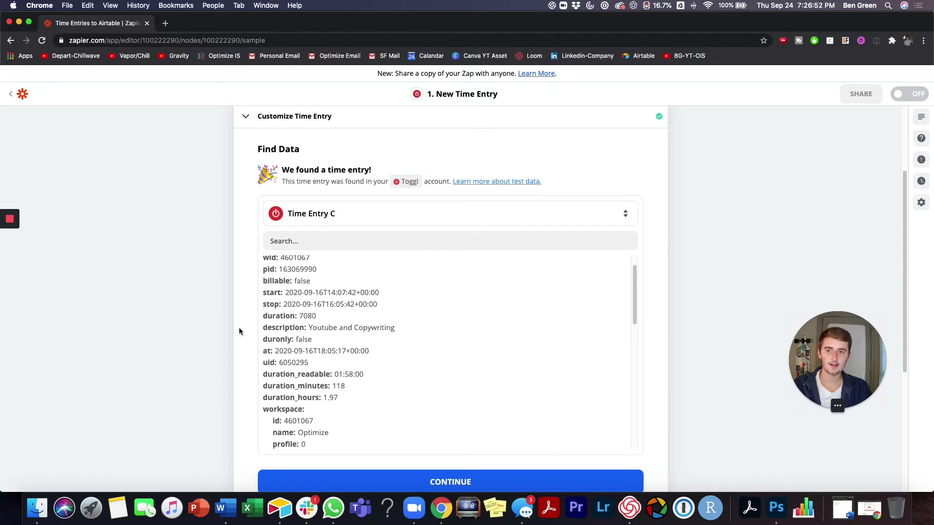
pyautogui.scroll(-2, 239, 329)
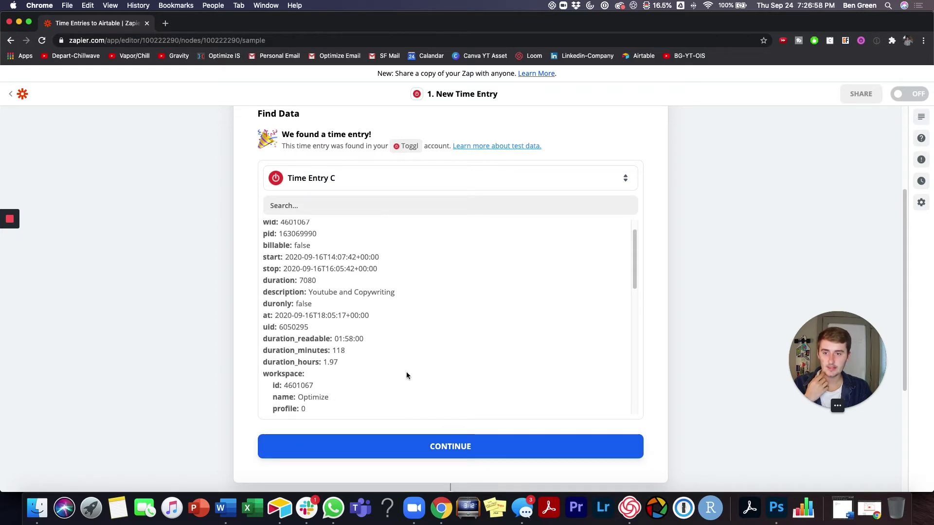
pyautogui.scroll(2, 407, 373)
pyautogui.scroll(5, 208, 362)
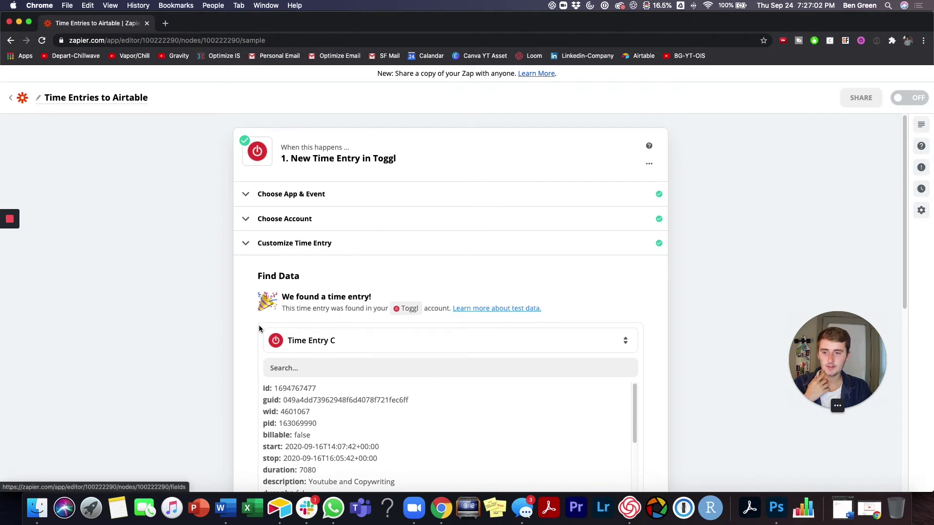
pyautogui.scroll(-1, 259, 325)
pyautogui.scroll(-10, 241, 329)
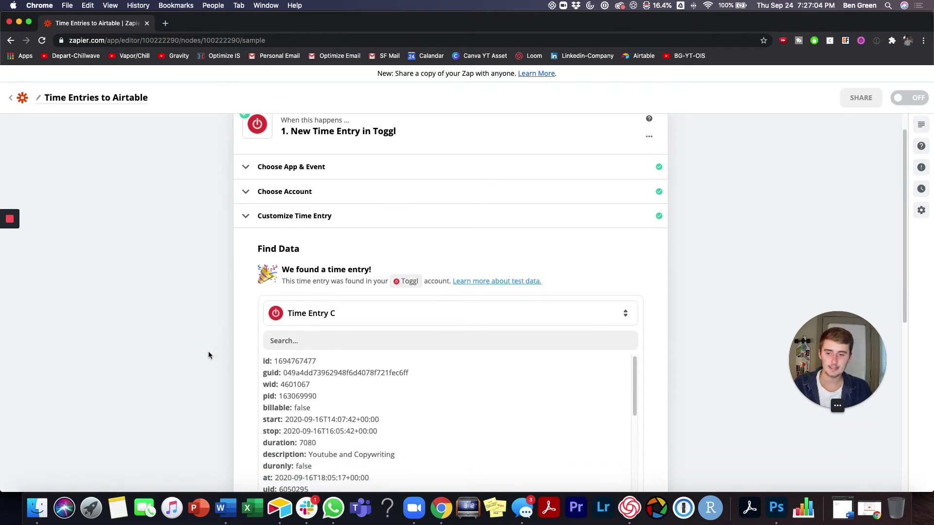
pyautogui.click(319, 279)
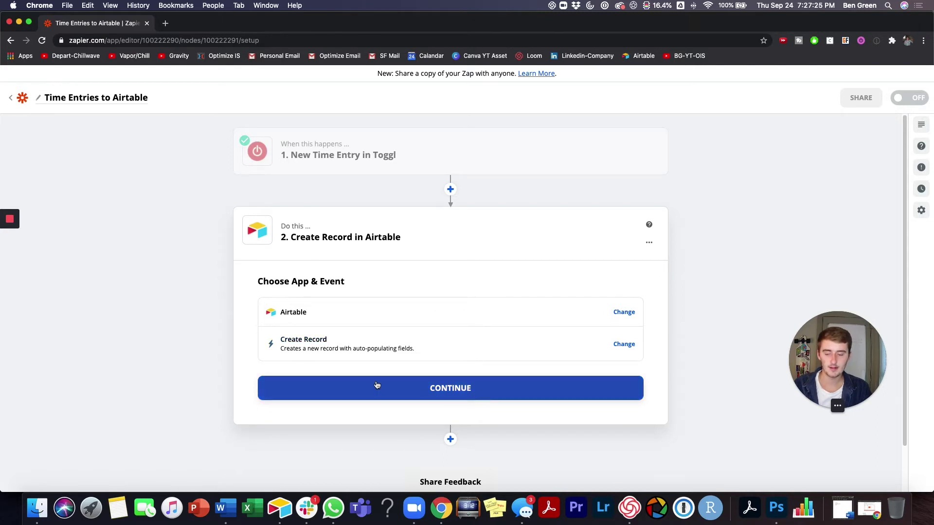
# Confirm Airtable Create Record as app and event and connect the existing Airtable account.
pyautogui.scroll(-1, 364, 358)
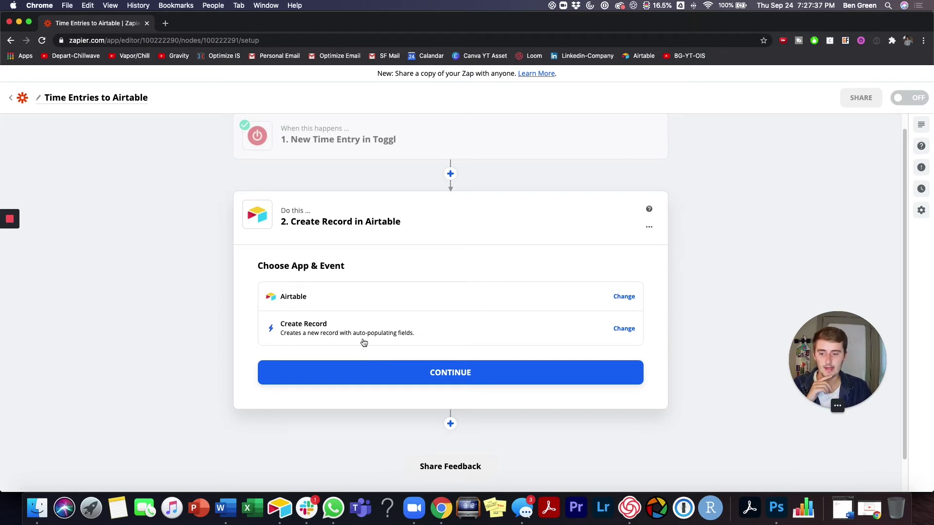
pyautogui.click(335, 368)
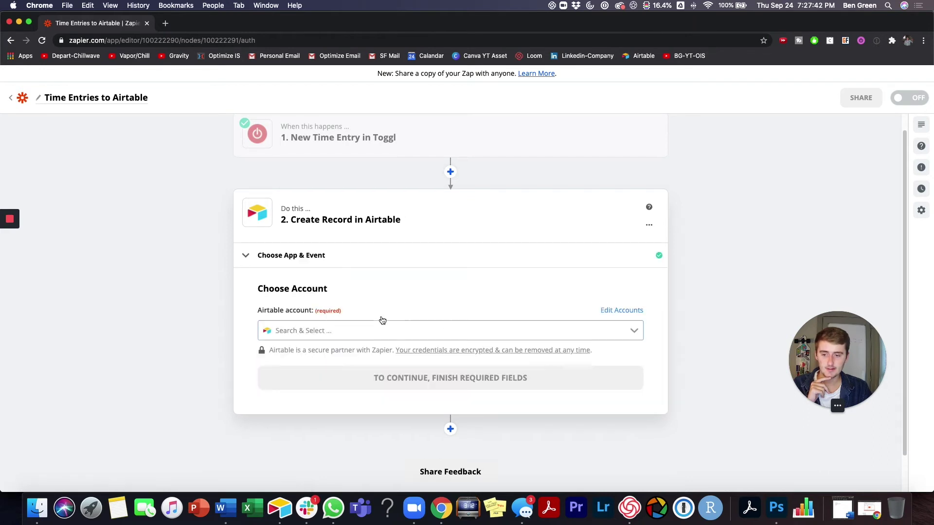
pyautogui.click(273, 327)
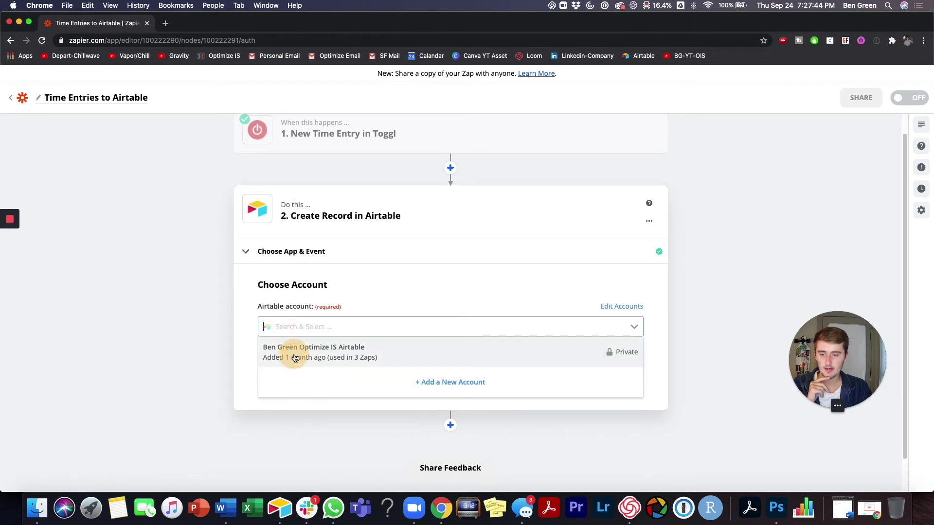
pyautogui.click(291, 355)
pyautogui.click(336, 373)
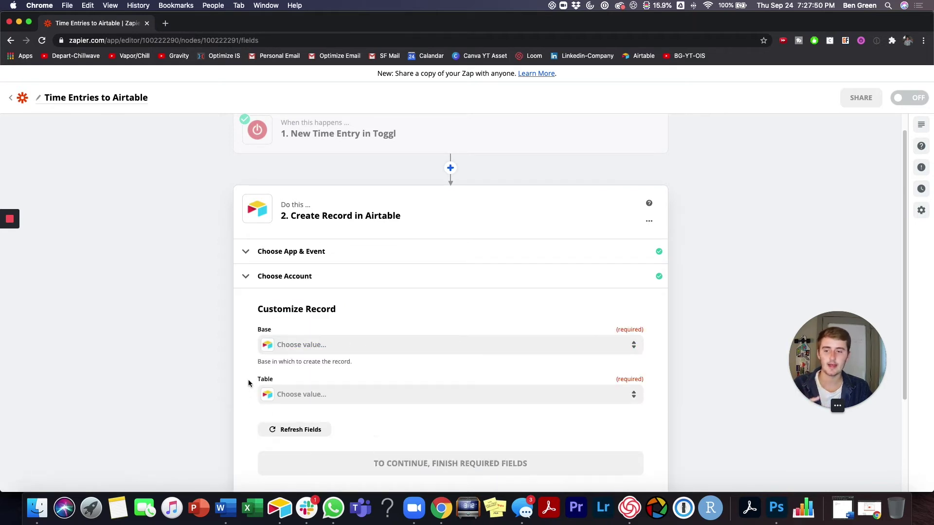
pyautogui.scroll(-2, 348, 361)
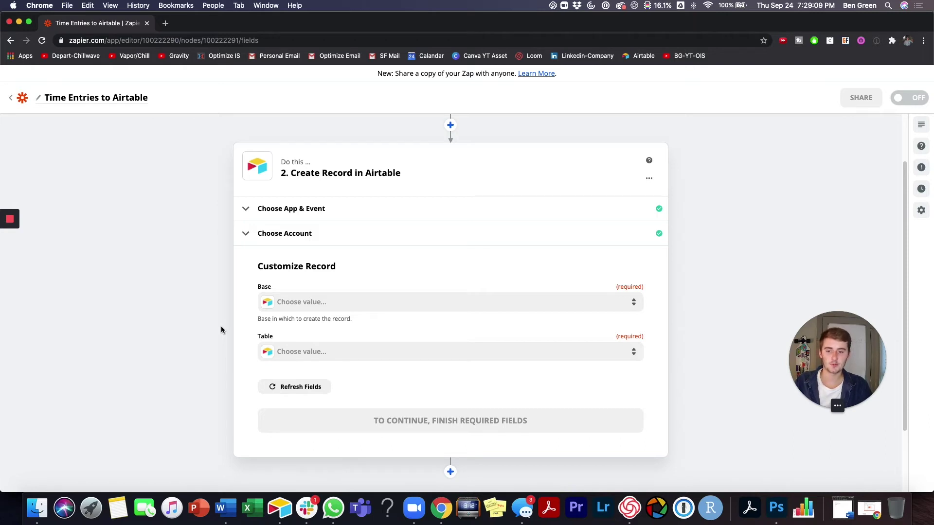
pyautogui.click(278, 508)
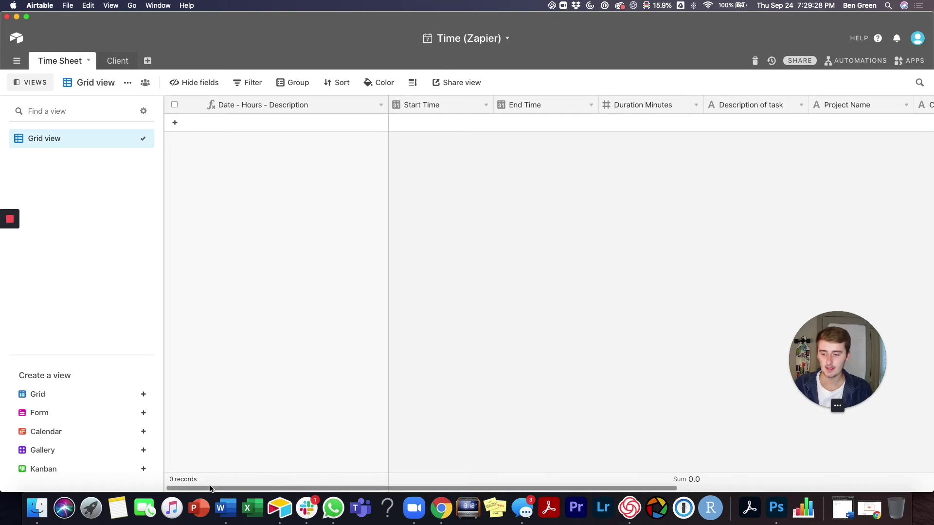
pyautogui.moveTo(211, 488); pyautogui.dragTo(183, 481)
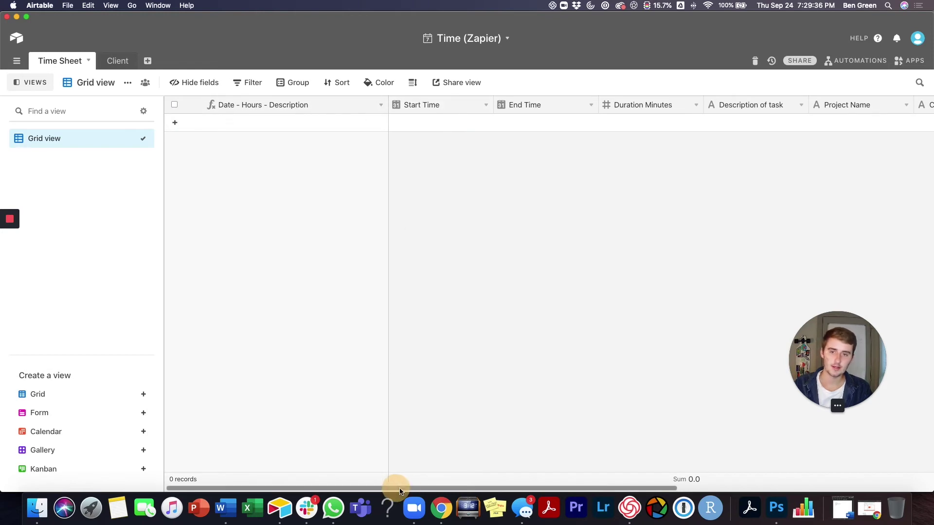
pyautogui.moveTo(395, 488); pyautogui.dragTo(370, 455)
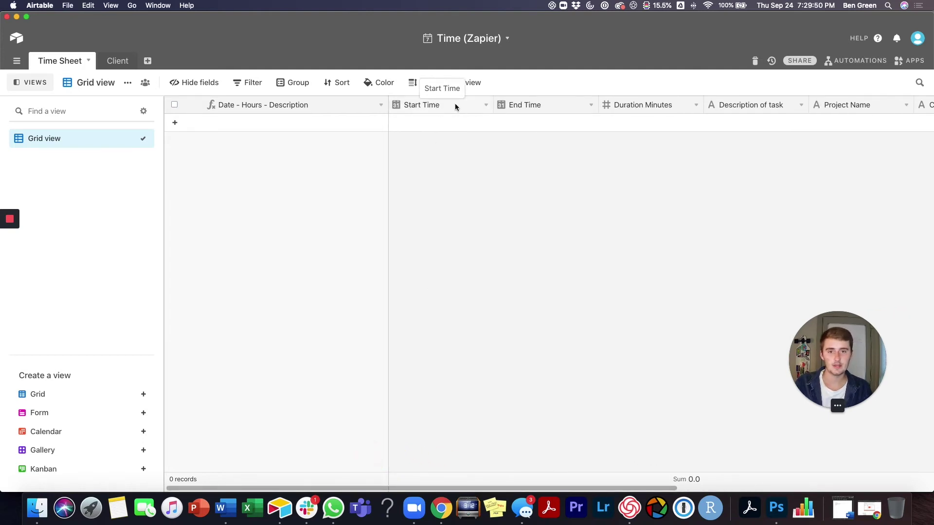
pyautogui.click(446, 521)
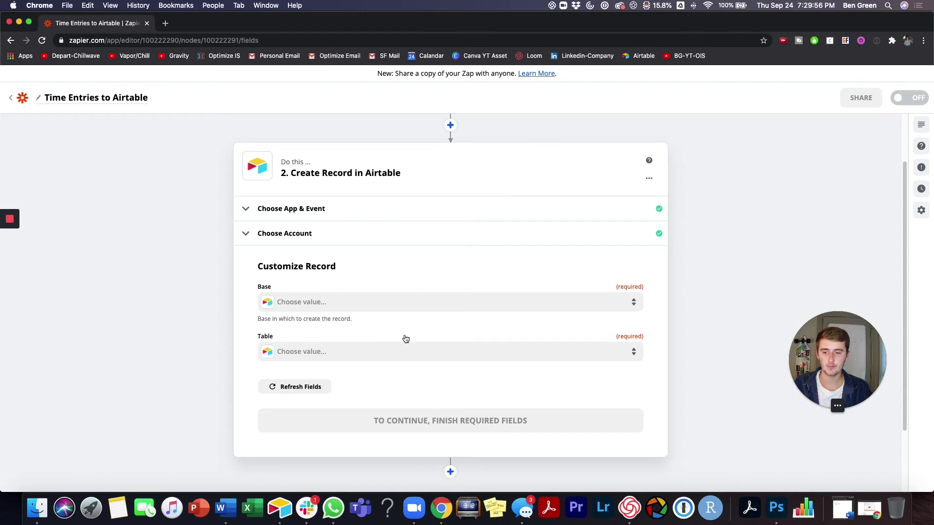
# Set the Base to Time (Zapier) and refresh the Base and Table fields.
pyautogui.click(386, 301)
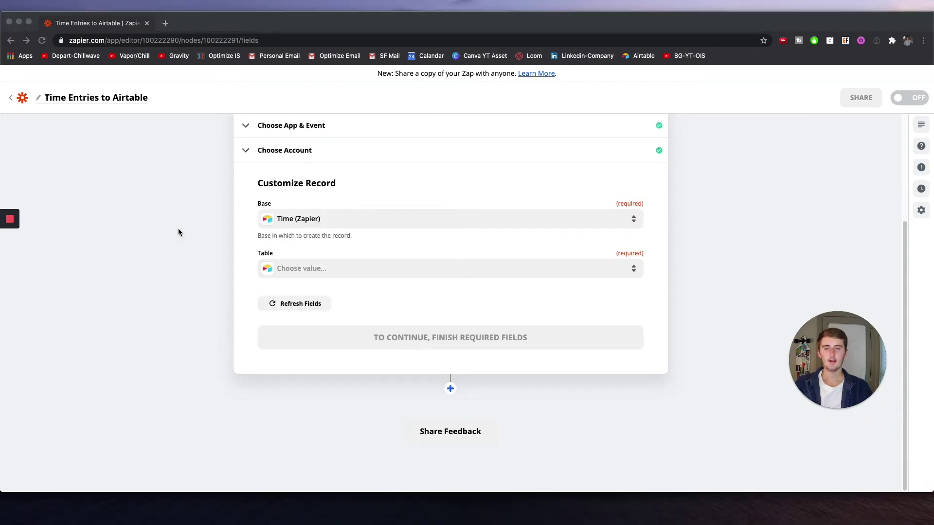
pyautogui.scroll(1, 178, 232)
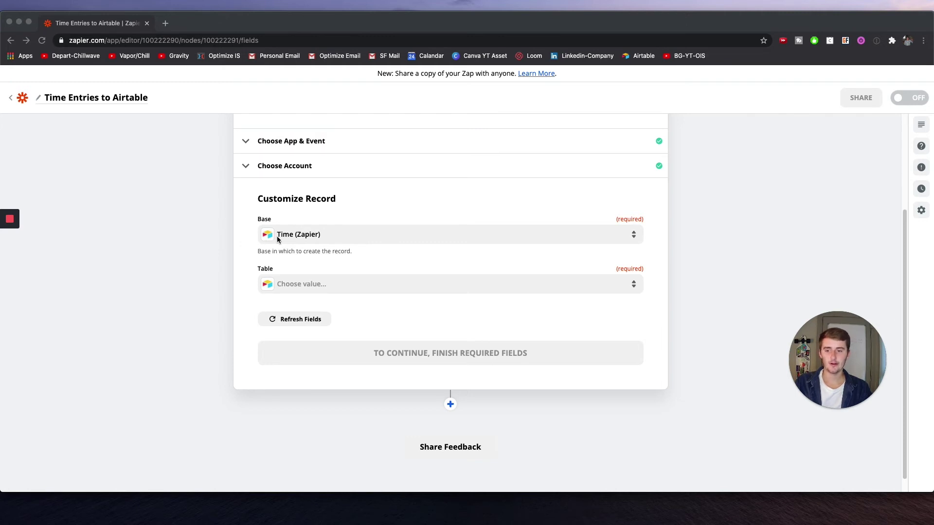
pyautogui.scroll(3, 277, 239)
pyautogui.scroll(-1, 283, 285)
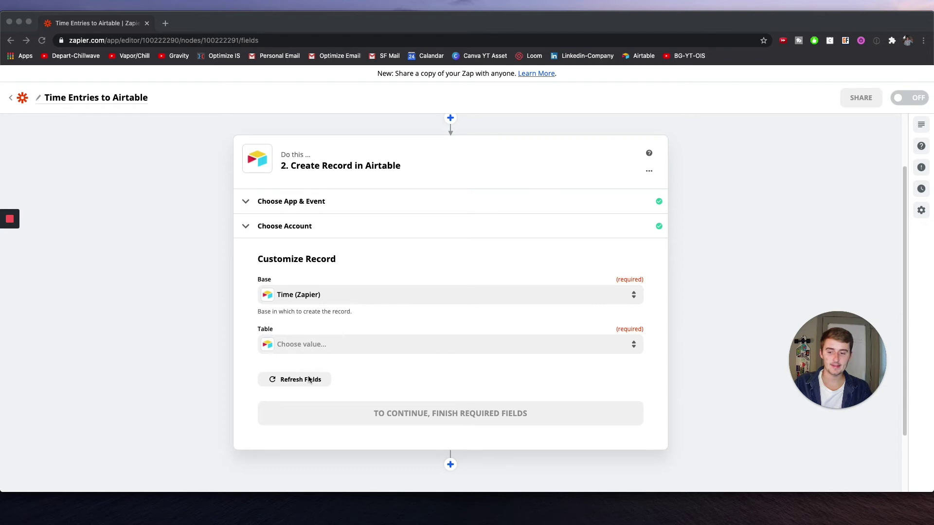
pyautogui.click(305, 344)
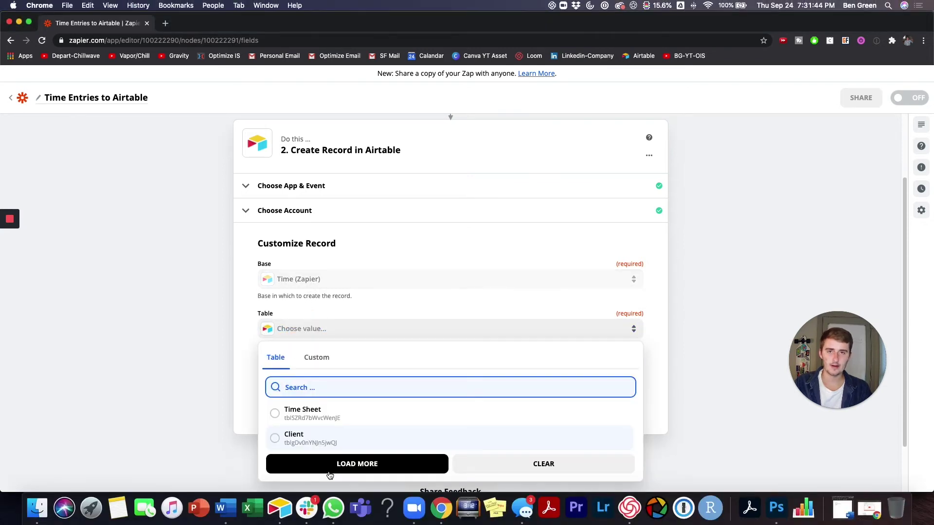
pyautogui.click(329, 471)
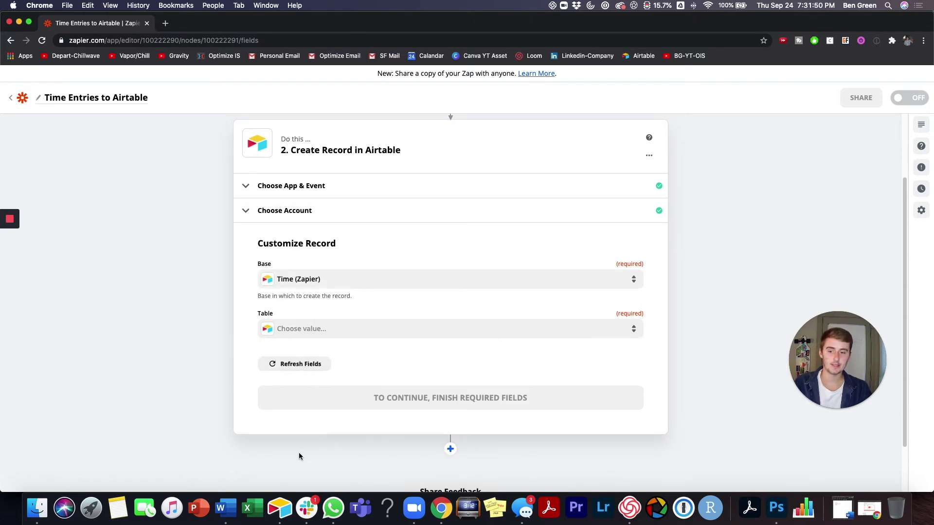
pyautogui.click(295, 363)
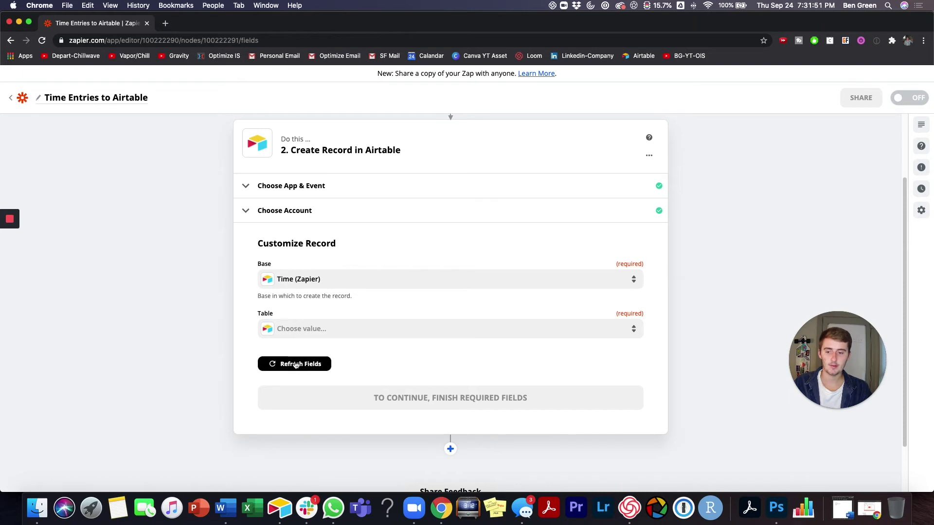
# Choose Time Sheet as the table for new records.
pyautogui.click(302, 328)
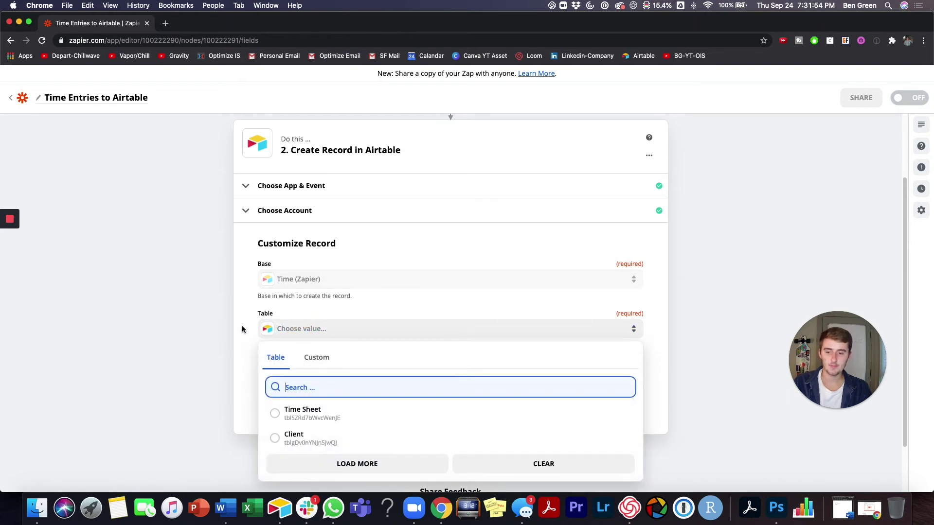
pyautogui.click(242, 330)
pyautogui.scroll(-1, 305, 354)
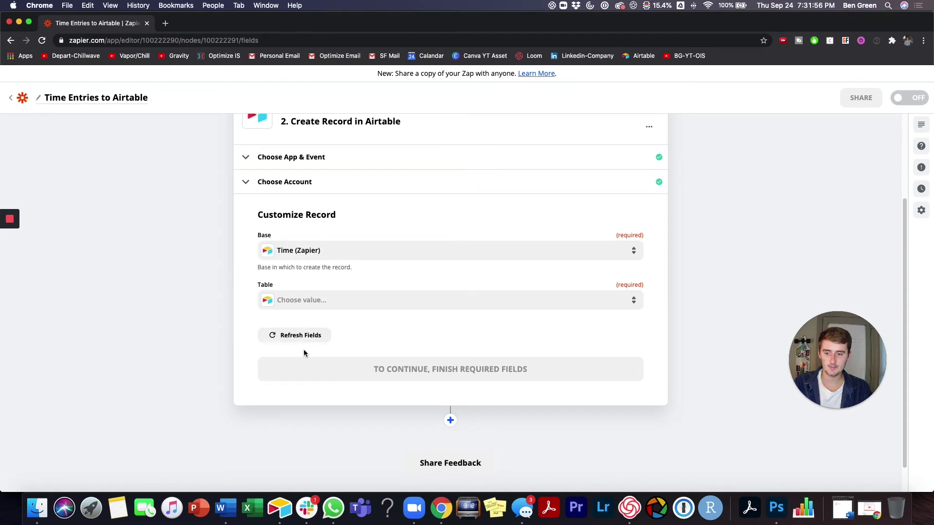
pyautogui.click(299, 300)
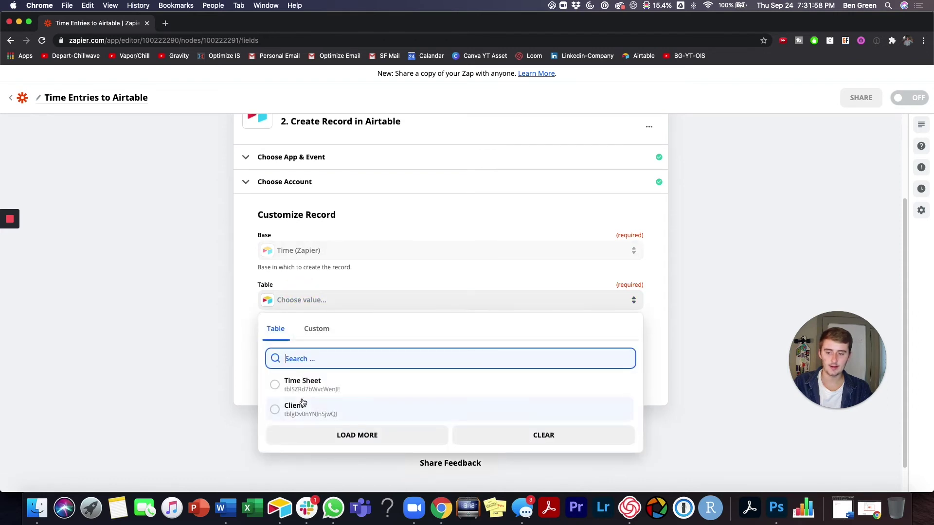
pyautogui.click(303, 383)
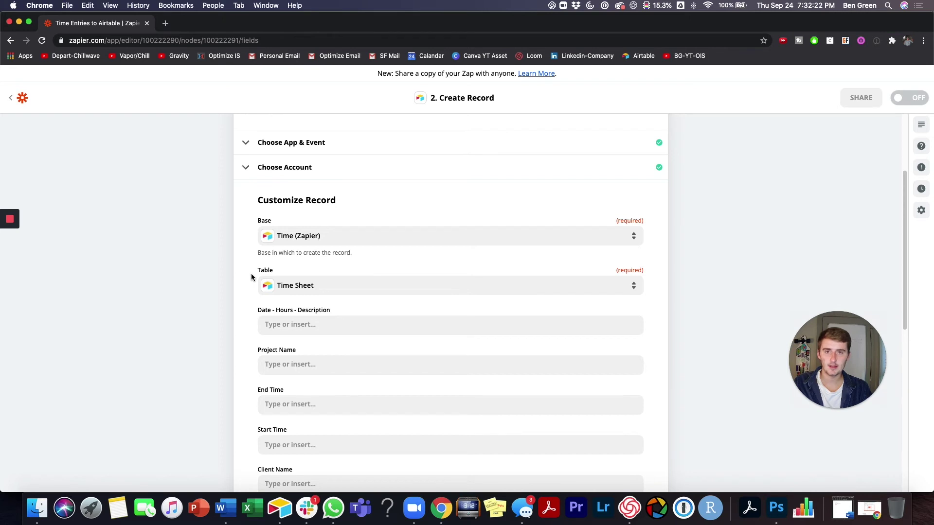
pyautogui.scroll(-4, 224, 324)
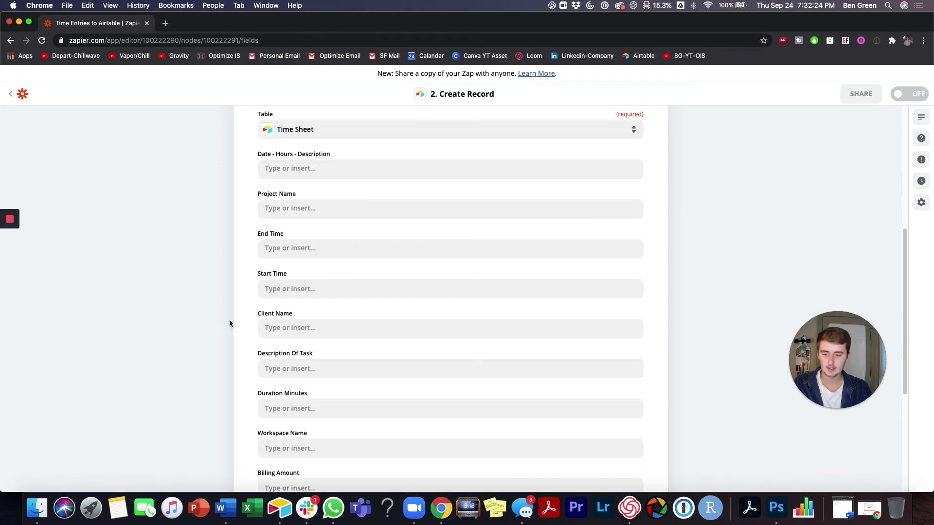
pyautogui.scroll(-1, 229, 323)
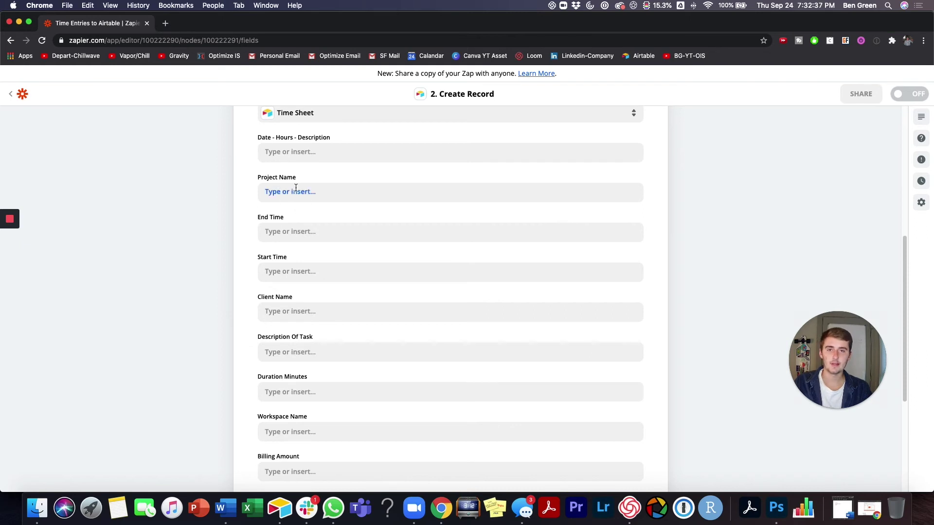
pyautogui.scroll(1, 317, 172)
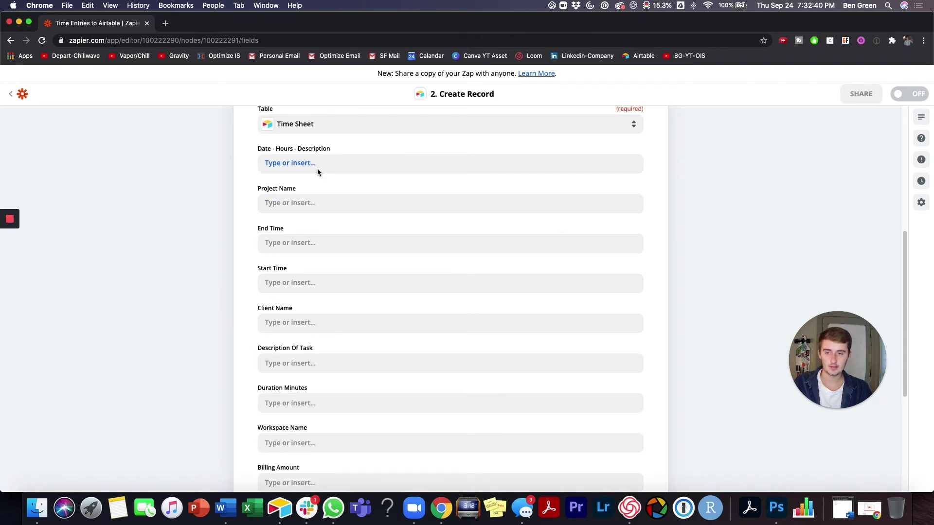
# Map Toggl Project Name into Project Name and Toggl Stop into End Time.
pyautogui.click(298, 203)
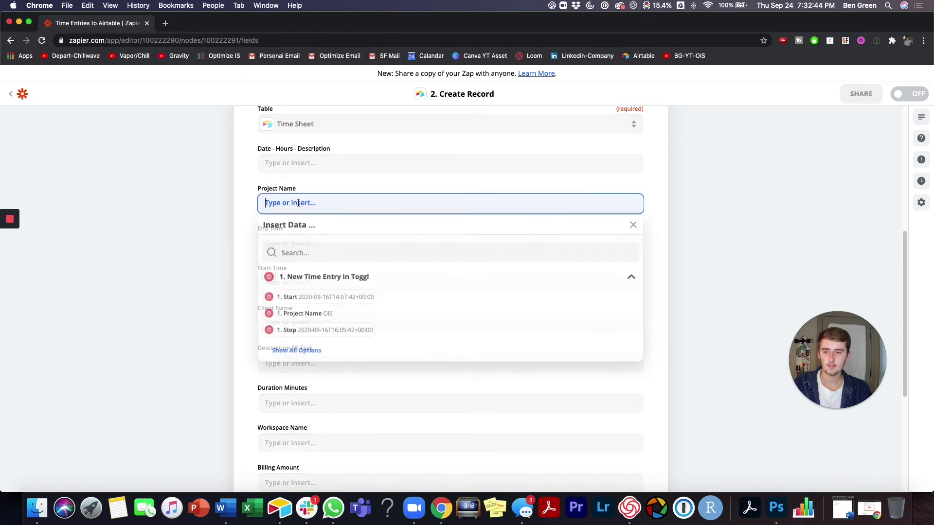
pyautogui.click(297, 351)
pyautogui.scroll(-1, 228, 325)
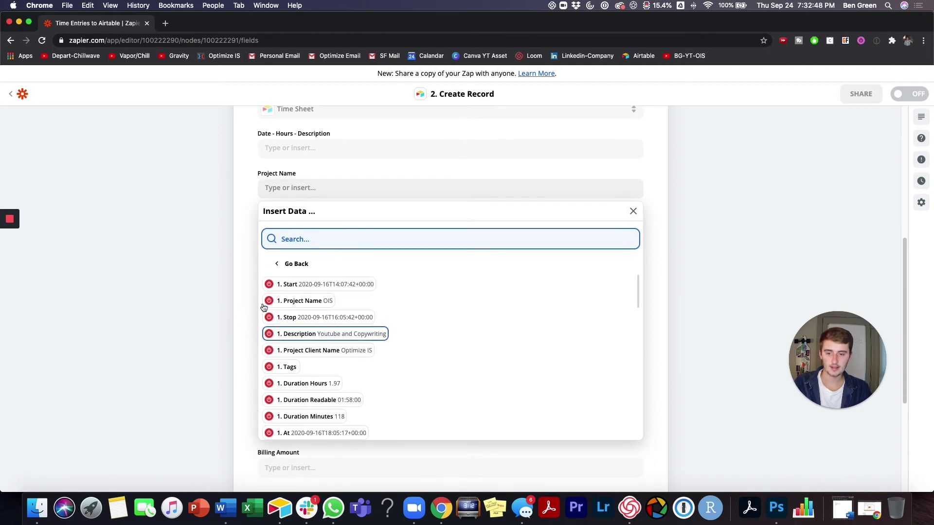
pyautogui.click(298, 302)
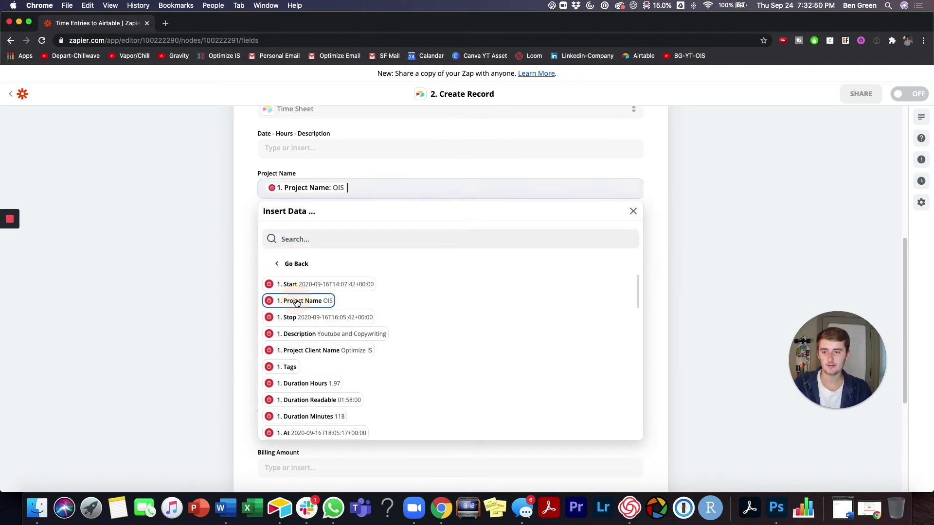
pyautogui.click(188, 209)
pyautogui.click(313, 228)
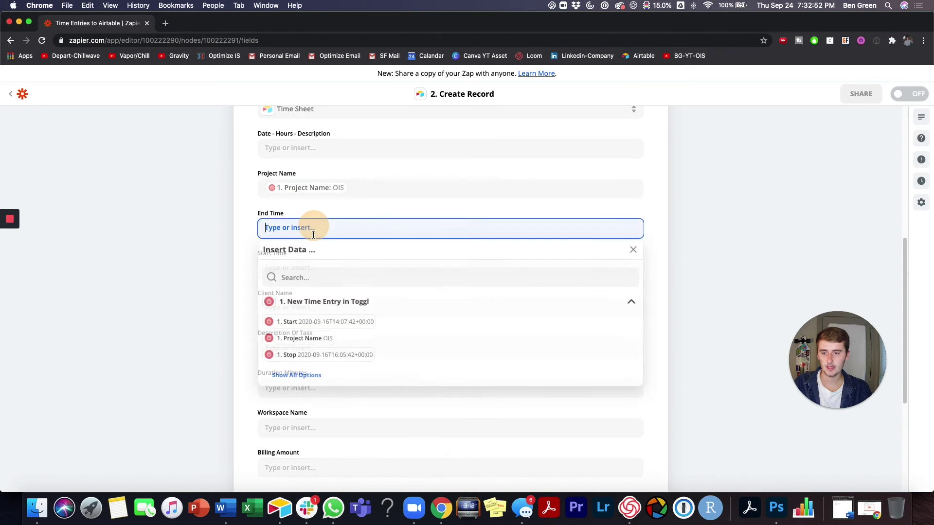
pyautogui.click(297, 377)
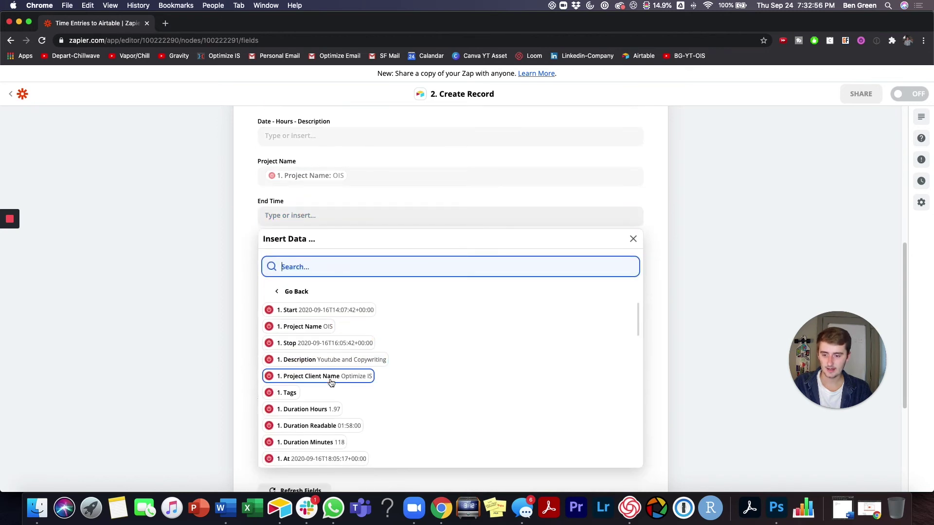
pyautogui.scroll(-1, 329, 381)
pyautogui.scroll(1, 330, 383)
pyautogui.scroll(-6, 331, 382)
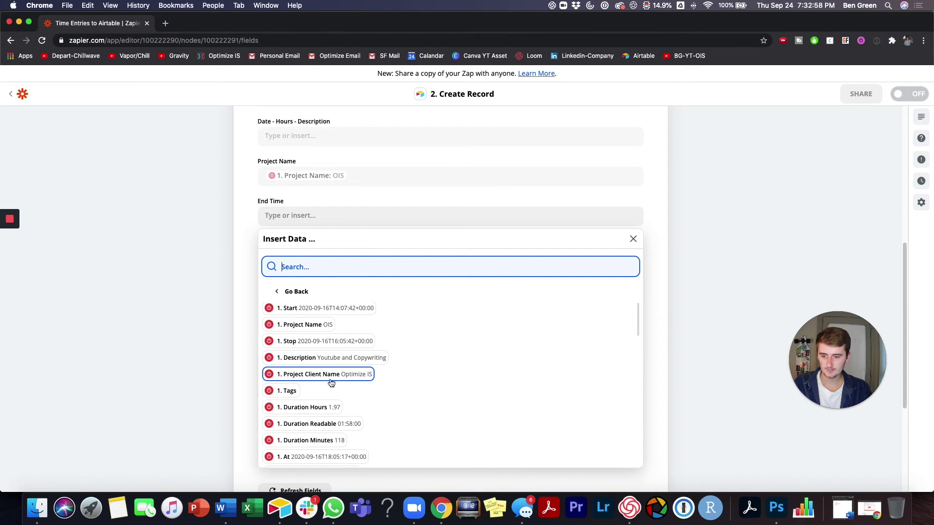
pyautogui.scroll(-3, 329, 381)
pyautogui.scroll(10, 311, 365)
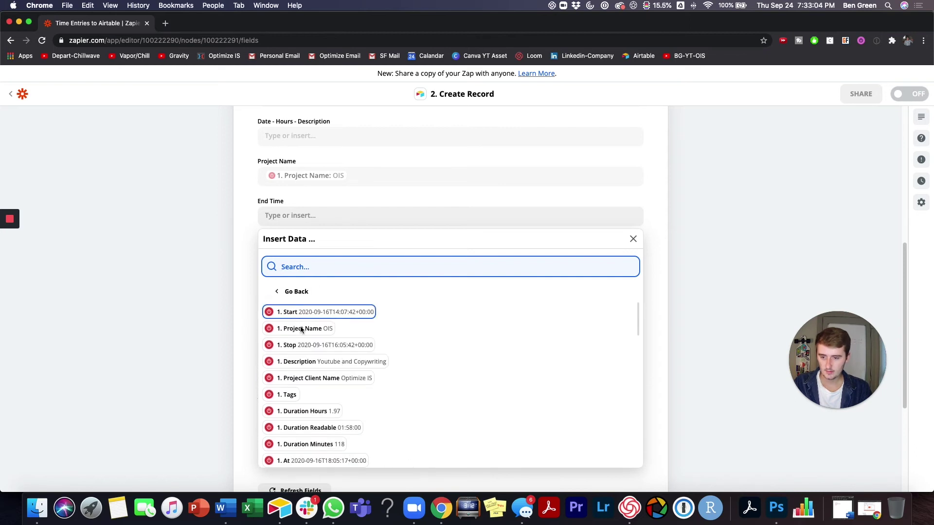
pyautogui.click(300, 346)
# Map Toggl Start into Start Time and Project Client Name into Client Name.
pyautogui.click(218, 298)
pyautogui.click(331, 256)
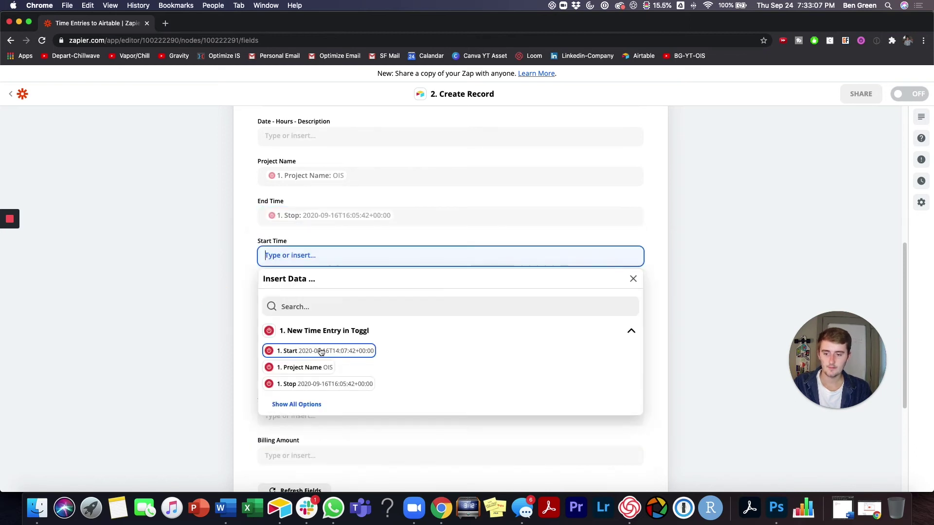
pyautogui.click(312, 350)
pyautogui.click(191, 293)
pyautogui.scroll(-1, 253, 304)
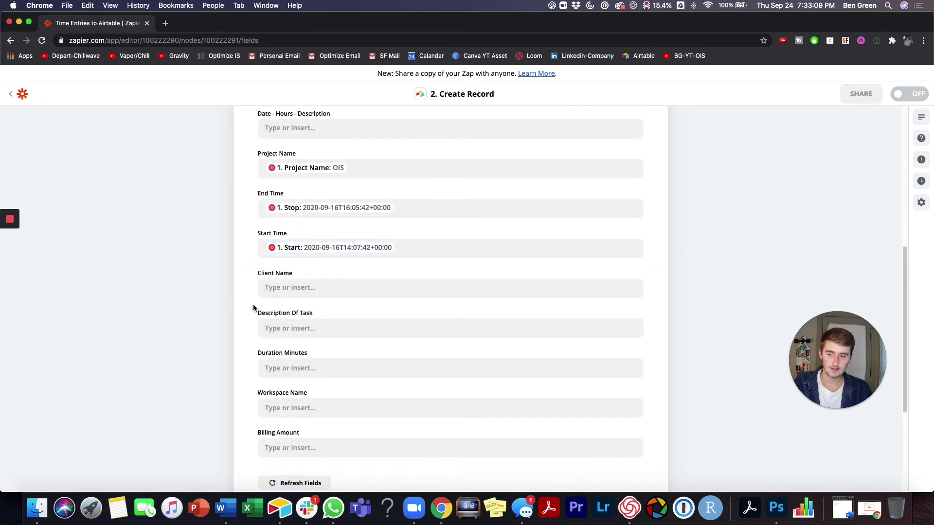
pyautogui.click(292, 286)
pyautogui.click(295, 436)
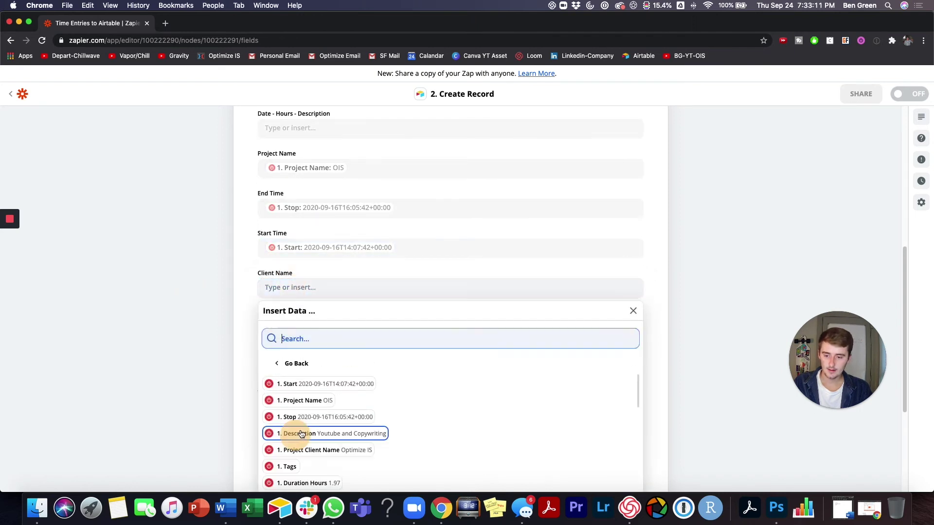
pyautogui.scroll(-3, 301, 434)
pyautogui.click(293, 382)
pyautogui.click(197, 345)
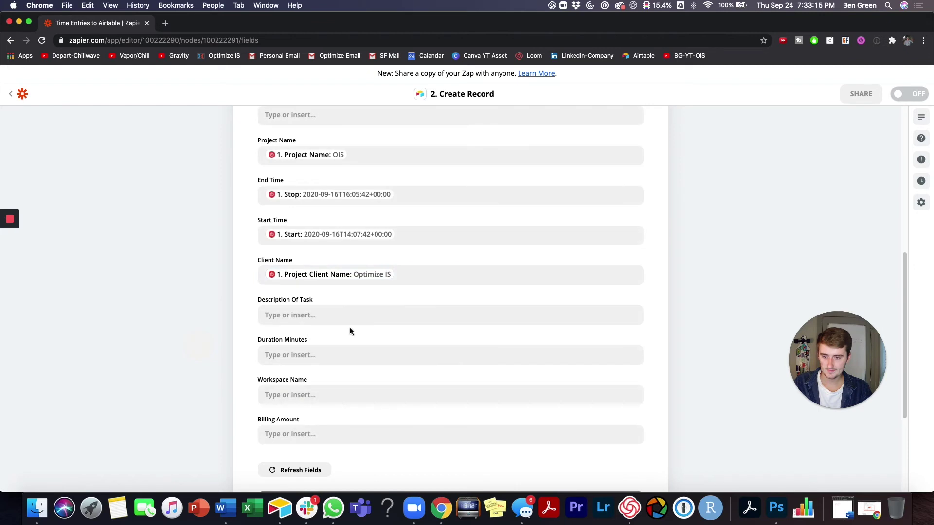
# Map Toggl Description into Description Of Task and Duration Minutes into Duration Minutes.
pyautogui.click(334, 313)
pyautogui.scroll(-2, 203, 389)
pyautogui.click(293, 414)
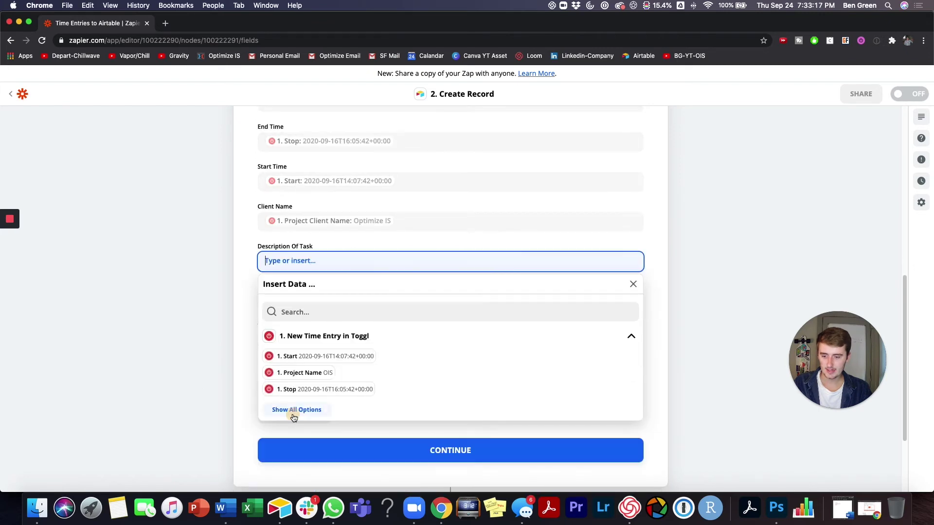
pyautogui.click(311, 394)
pyautogui.click(217, 341)
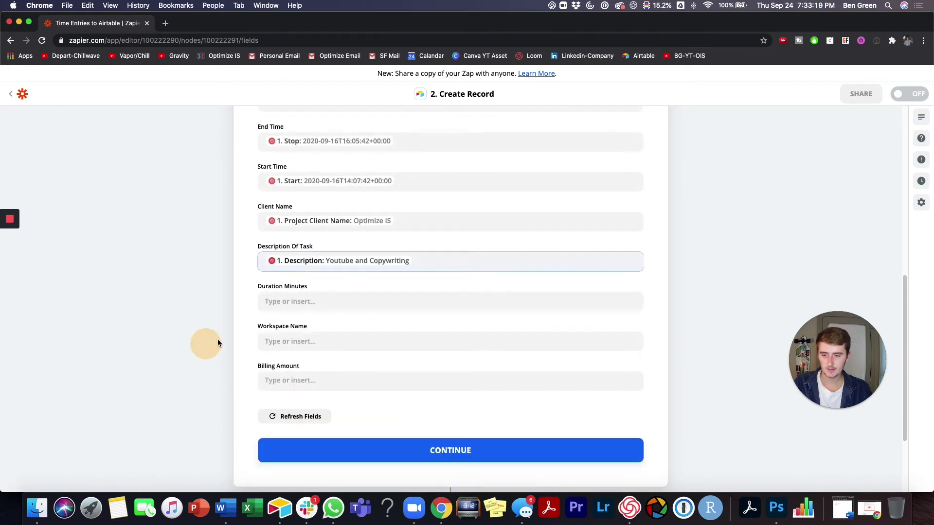
pyautogui.click(291, 301)
pyautogui.click(304, 448)
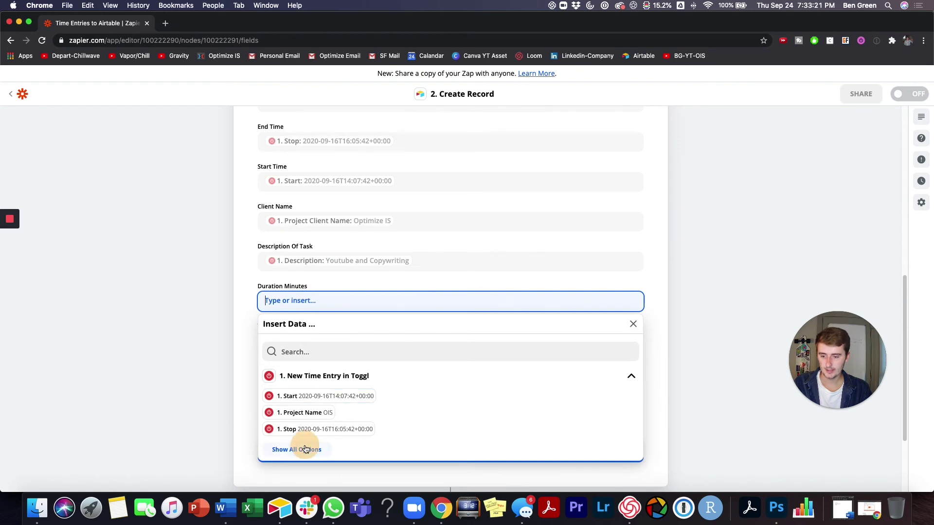
pyautogui.scroll(-3, 303, 417)
pyautogui.click(307, 440)
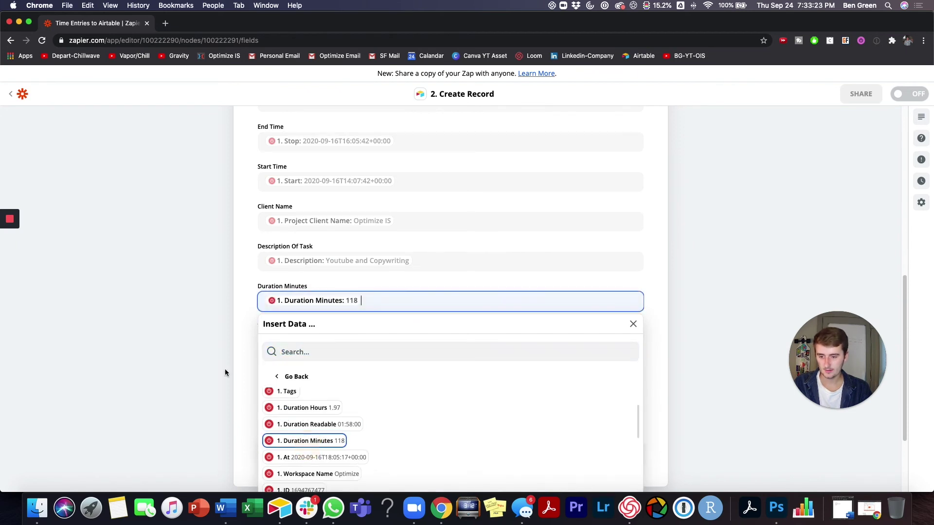
pyautogui.click(224, 369)
# Map Toggl Workspace Name into Workspace Name, leave Billing Amount blank, and reload the fields.
pyautogui.click(291, 340)
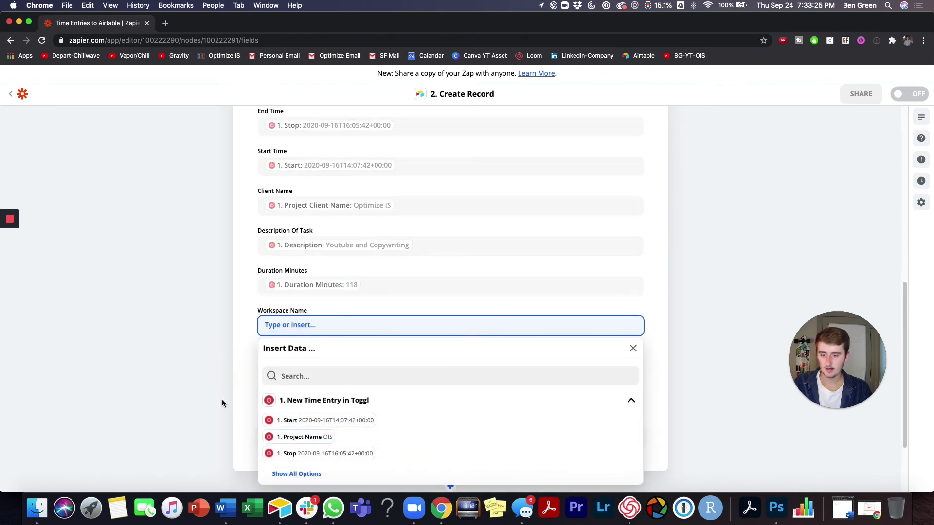
pyautogui.click(305, 474)
pyautogui.scroll(-3, 319, 423)
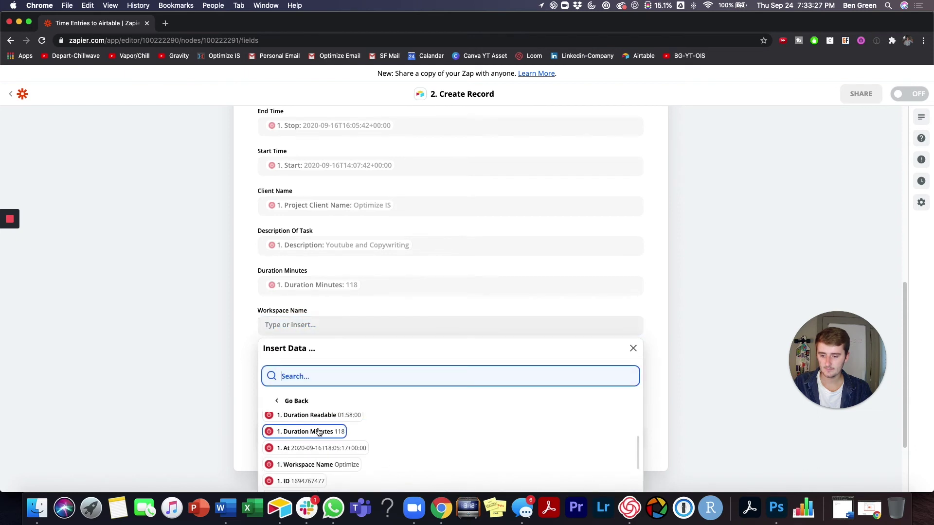
pyautogui.click(311, 464)
pyautogui.click(178, 377)
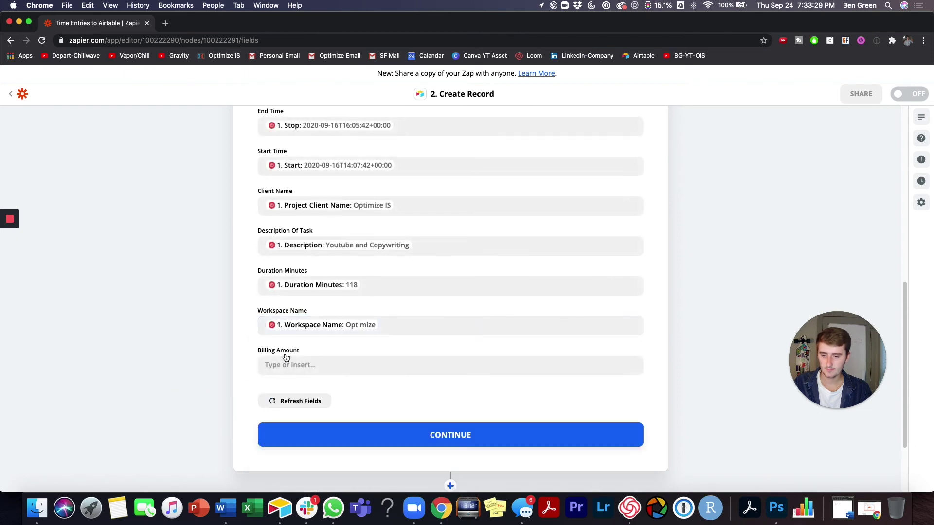
pyautogui.click(265, 364)
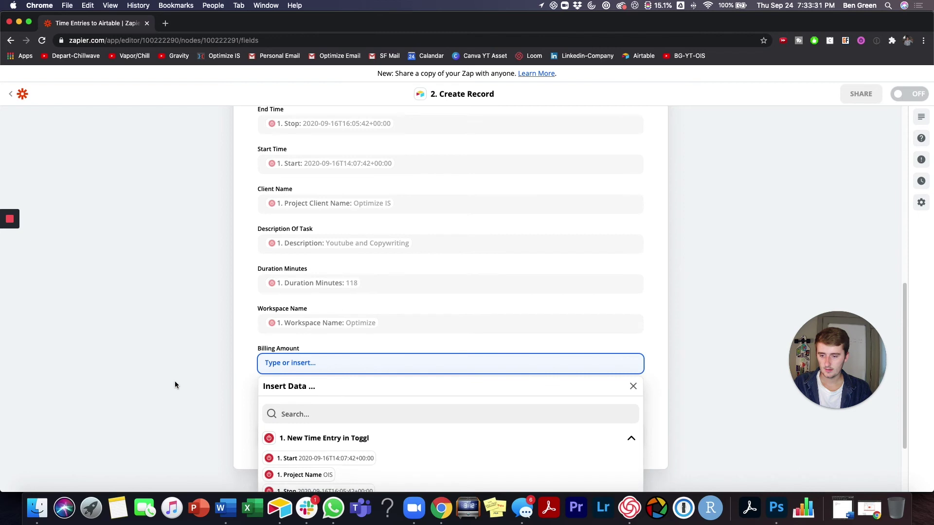
pyautogui.scroll(-2, 174, 381)
pyautogui.click(282, 418)
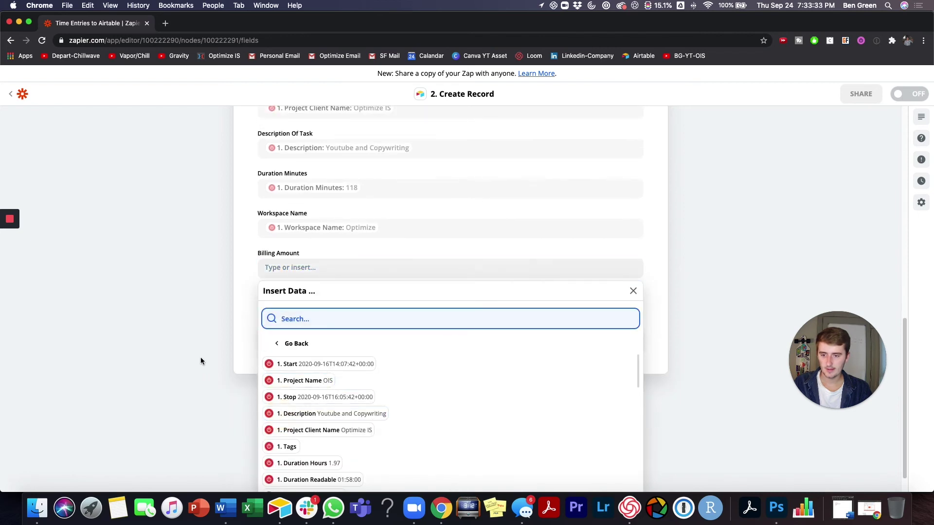
pyautogui.click(194, 332)
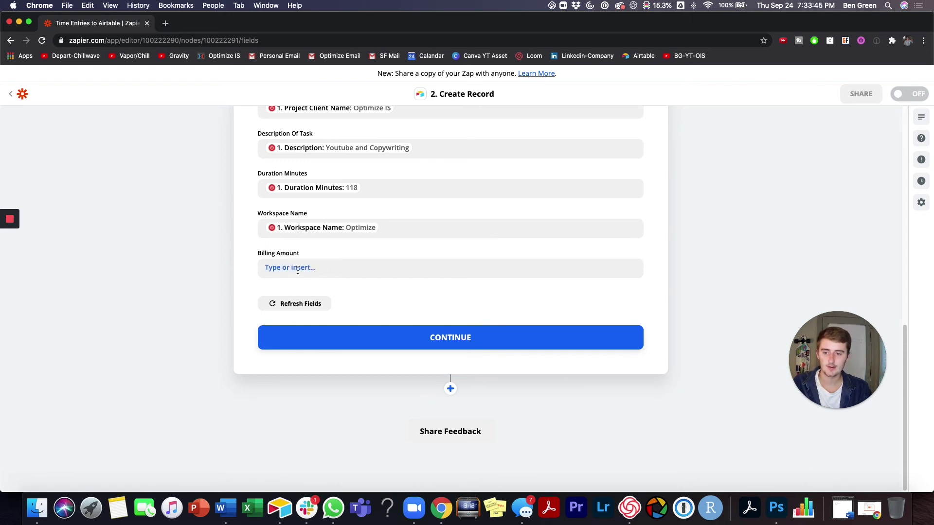
pyautogui.click(321, 304)
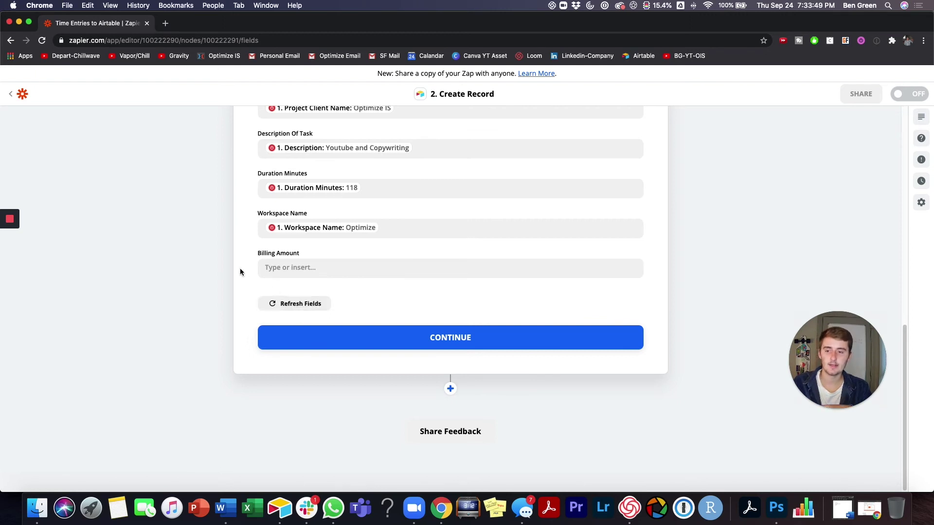
# In Airtable, save the new Time Sheet field named Misc, then return to the Zapier editor.
pyautogui.click(279, 508)
pyautogui.moveTo(384, 488); pyautogui.dragTo(655, 439)
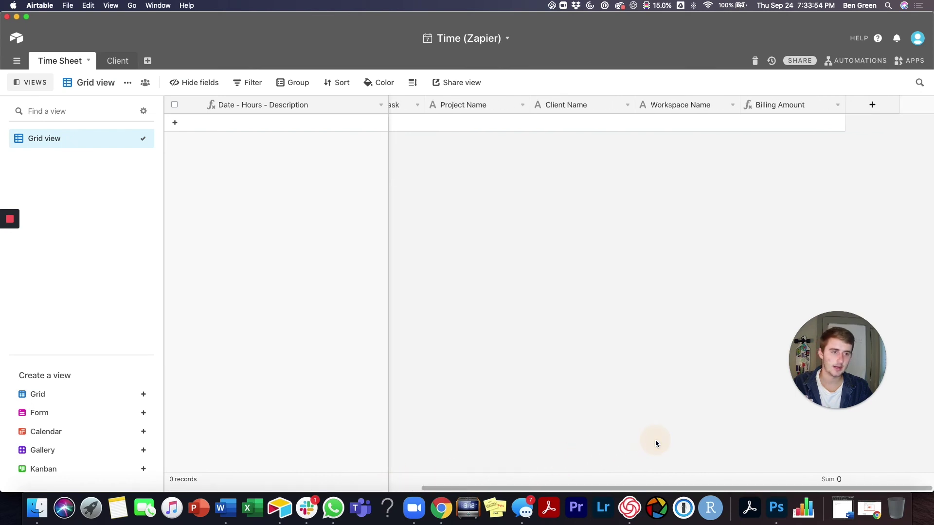
pyautogui.click(859, 103)
pyautogui.write('Misc')
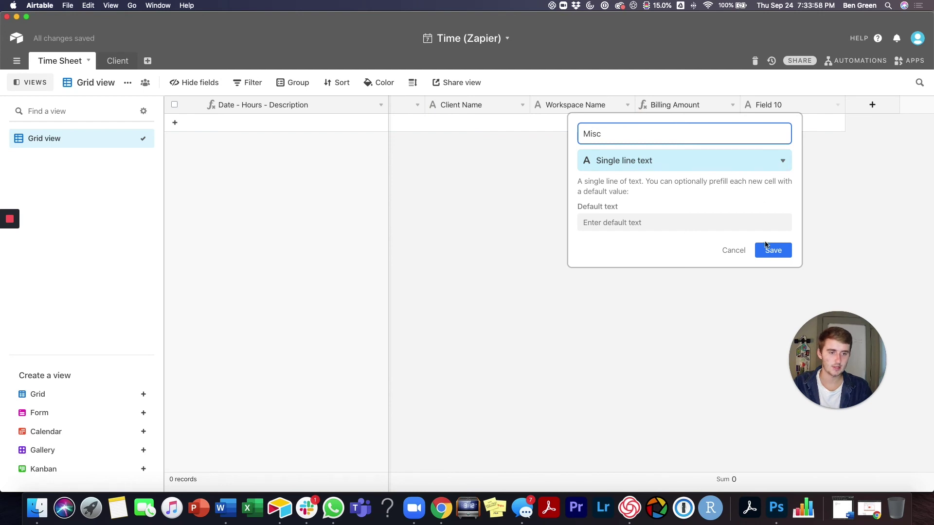
pyautogui.click(766, 247)
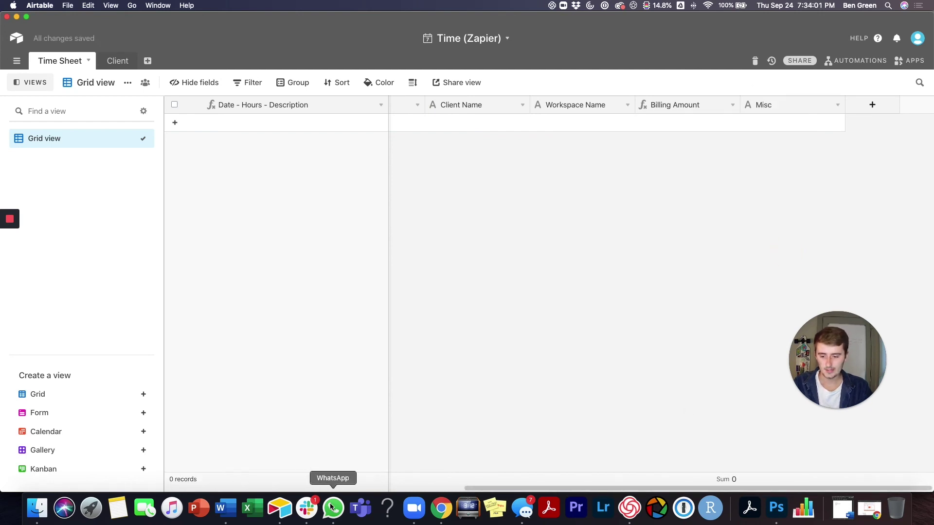
pyautogui.click(440, 508)
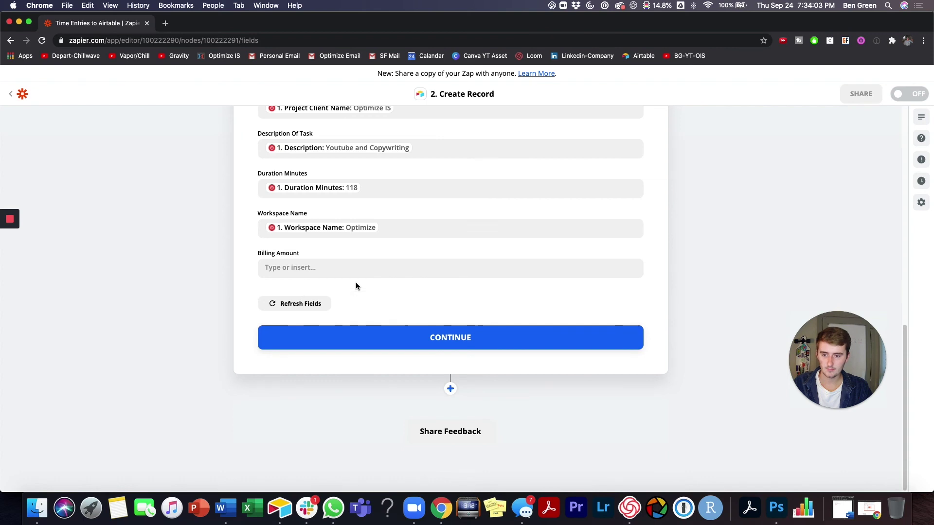
# Refresh the fields, map Toggl Project Name into Misc, and continue to the test preview.
pyautogui.click(295, 302)
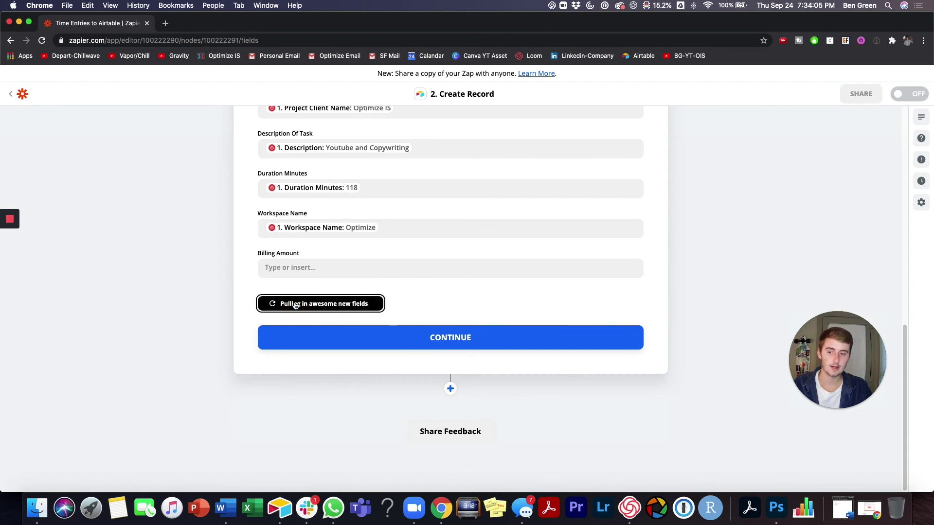
pyautogui.click(270, 262)
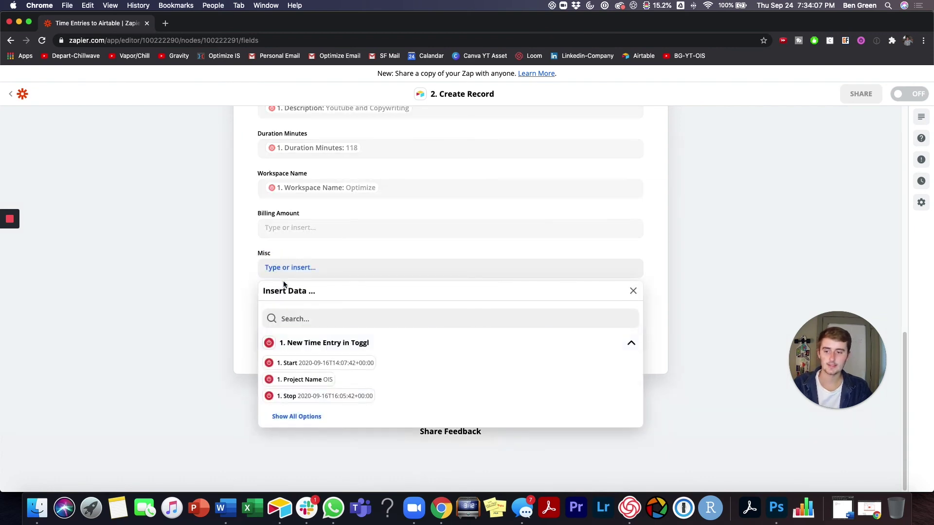
pyautogui.click(296, 416)
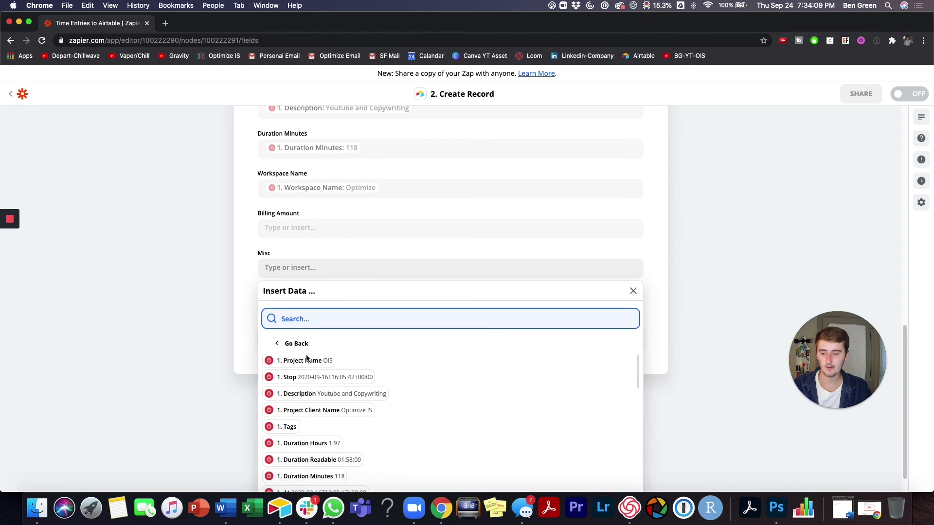
pyautogui.scroll(-1, 144, 356)
pyautogui.scroll(-2, 313, 384)
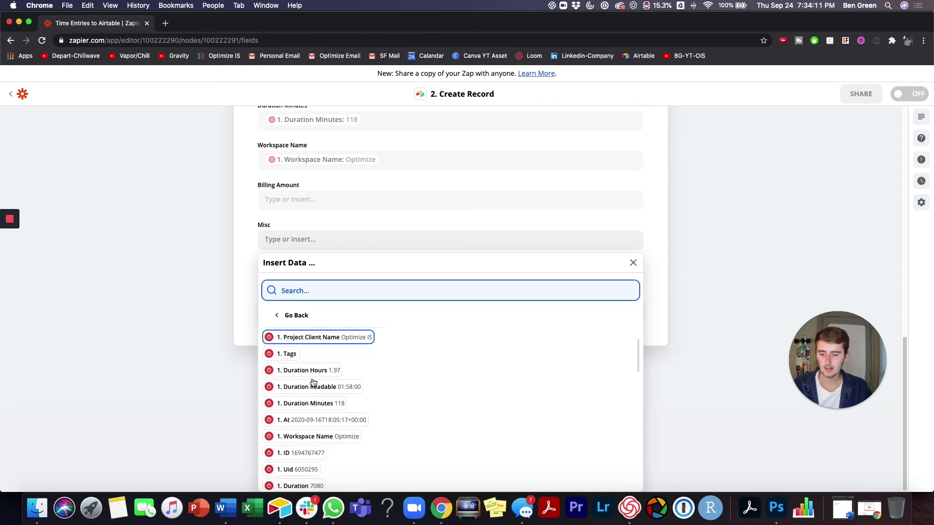
pyautogui.scroll(3, 331, 423)
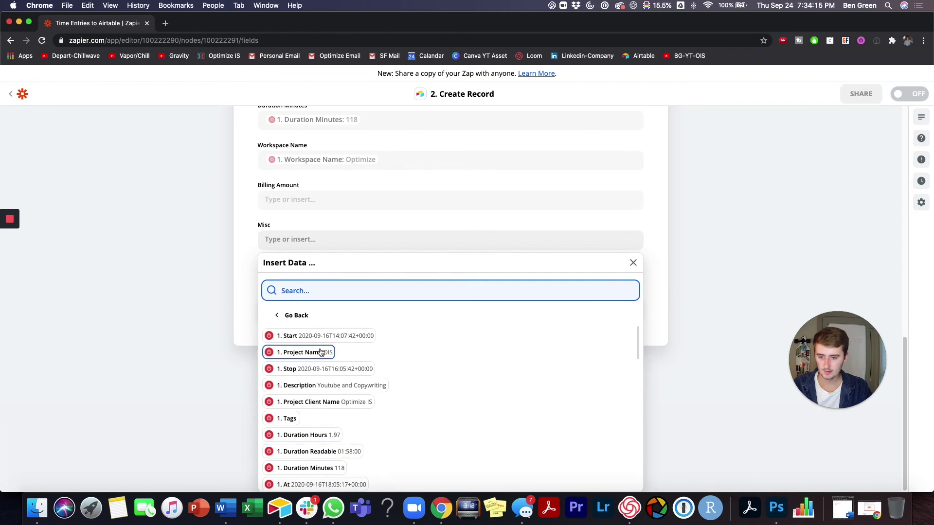
pyautogui.click(321, 352)
pyautogui.click(218, 290)
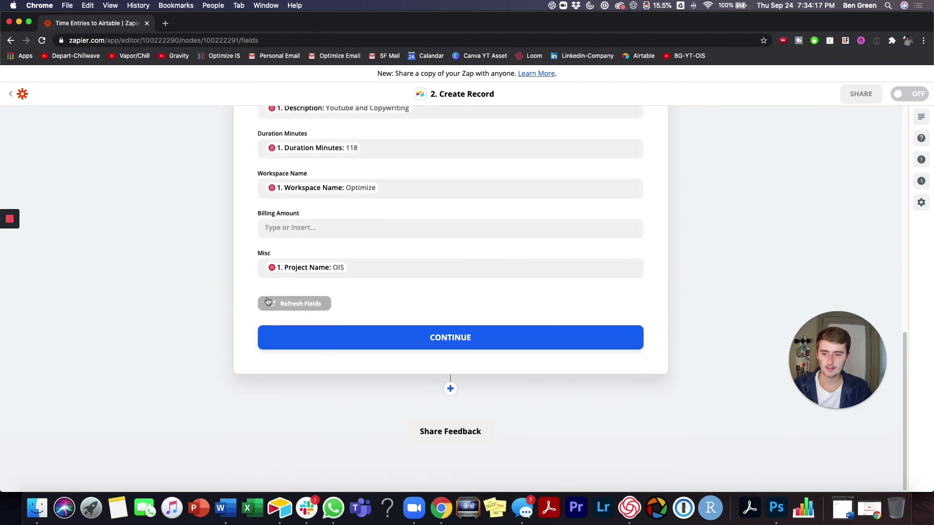
pyautogui.click(426, 337)
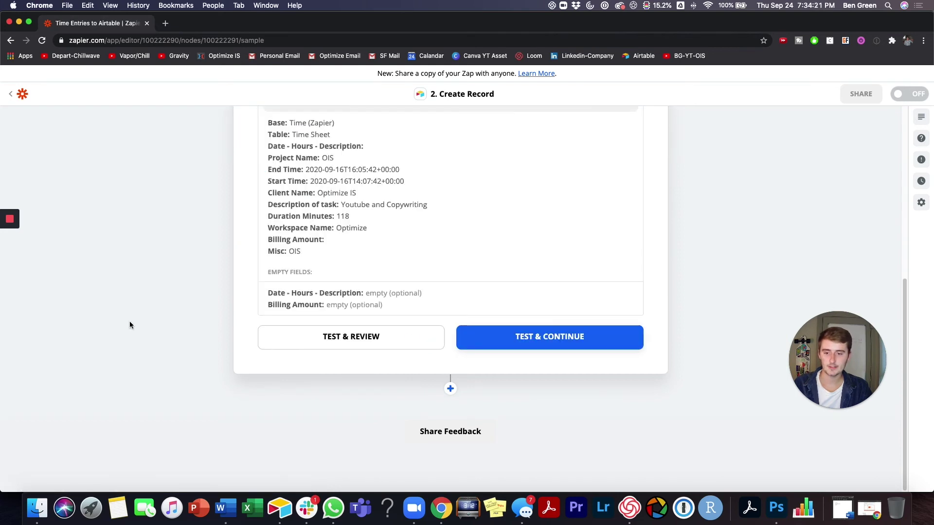
# Run Test & Review to create the test record, then switch to Airtable to verify it.
pyautogui.scroll(2, 233, 302)
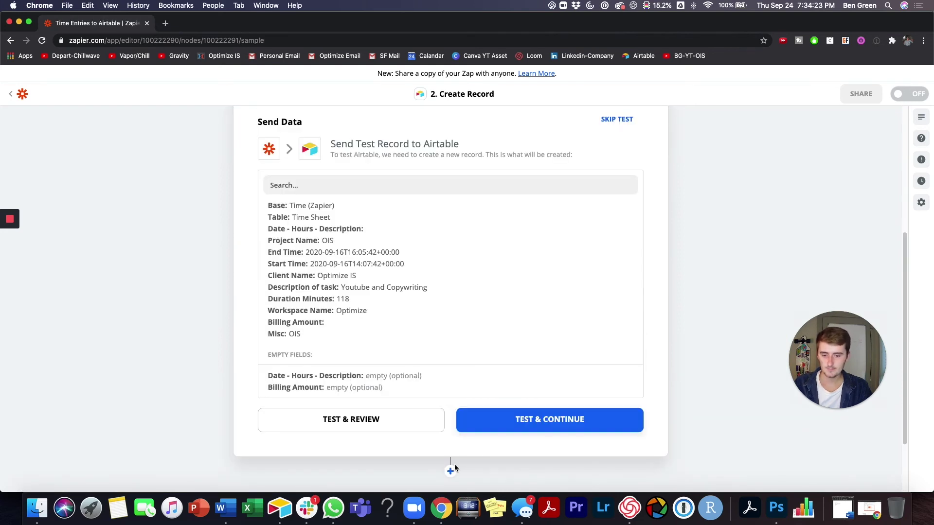
pyautogui.click(384, 426)
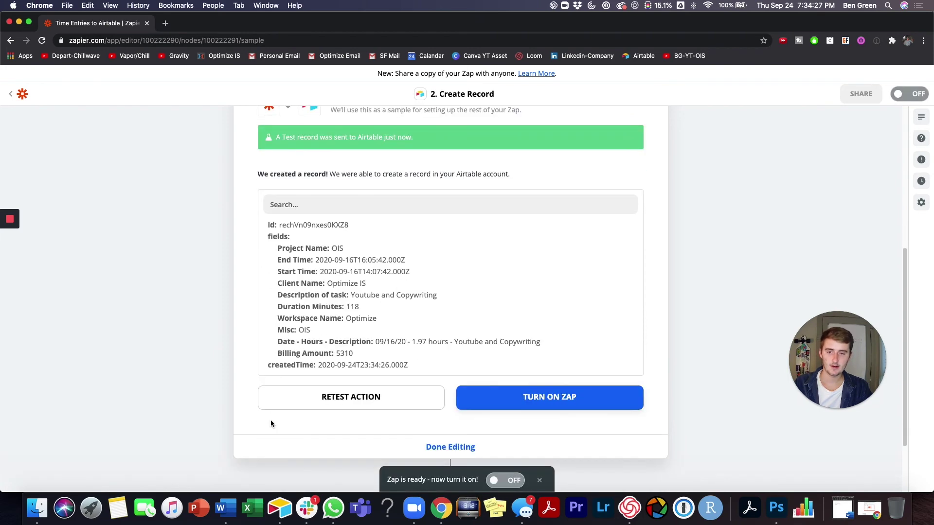
pyautogui.click(279, 508)
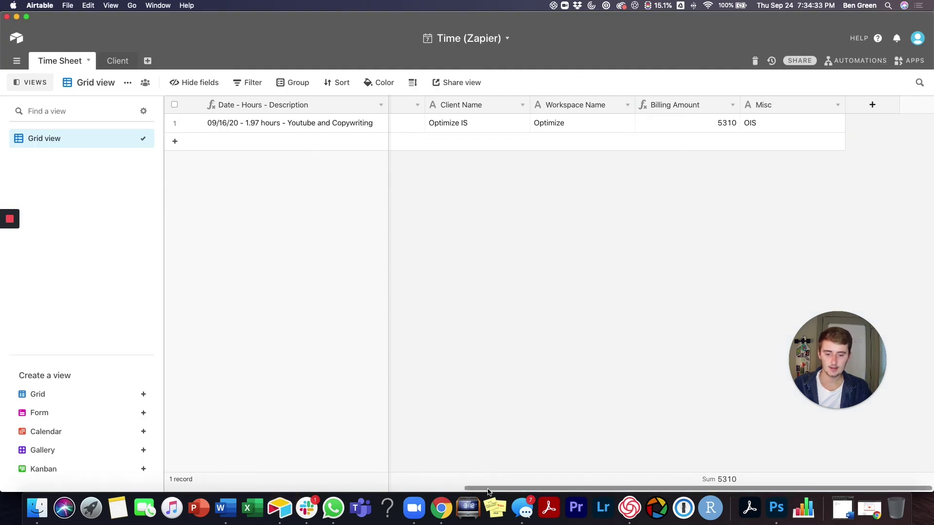
# Scroll across the new Time Sheet record's columns in Airtable, then return to the Zapier editor.
pyautogui.moveTo(488, 492); pyautogui.dragTo(194, 447)
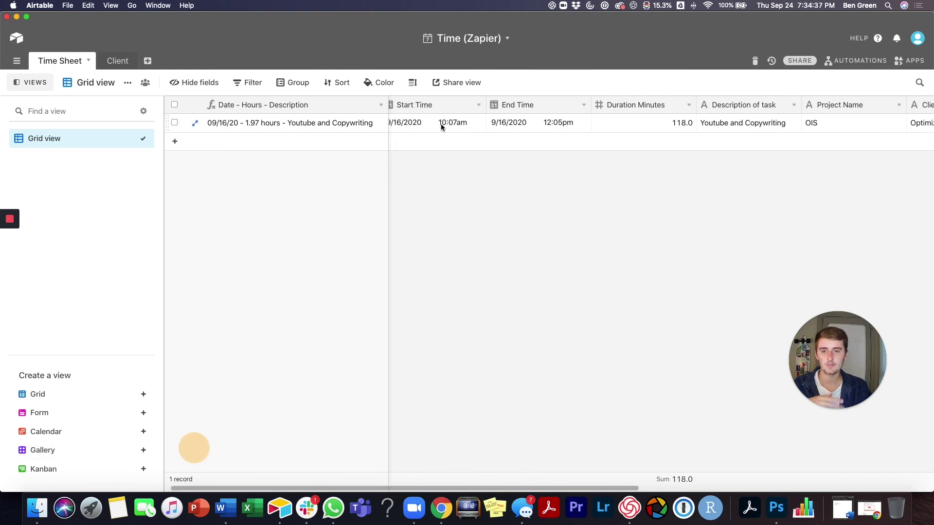
pyautogui.hscroll(10, 407, 489)
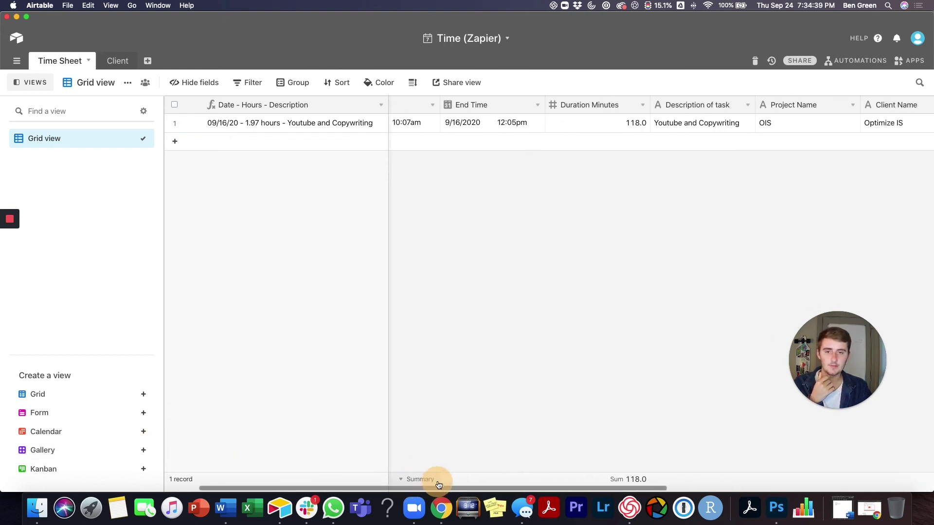
pyautogui.hscroll(5, 576, 427)
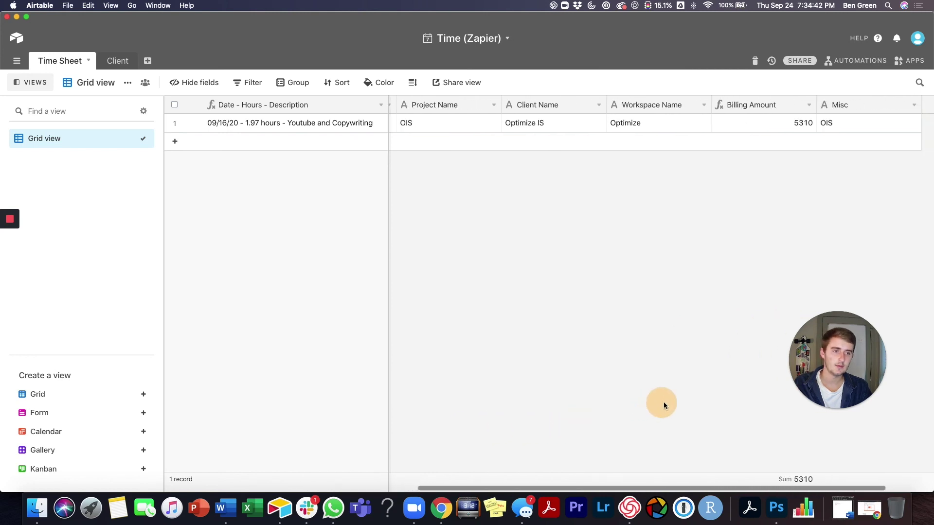
pyautogui.moveTo(658, 488); pyautogui.dragTo(432, 473)
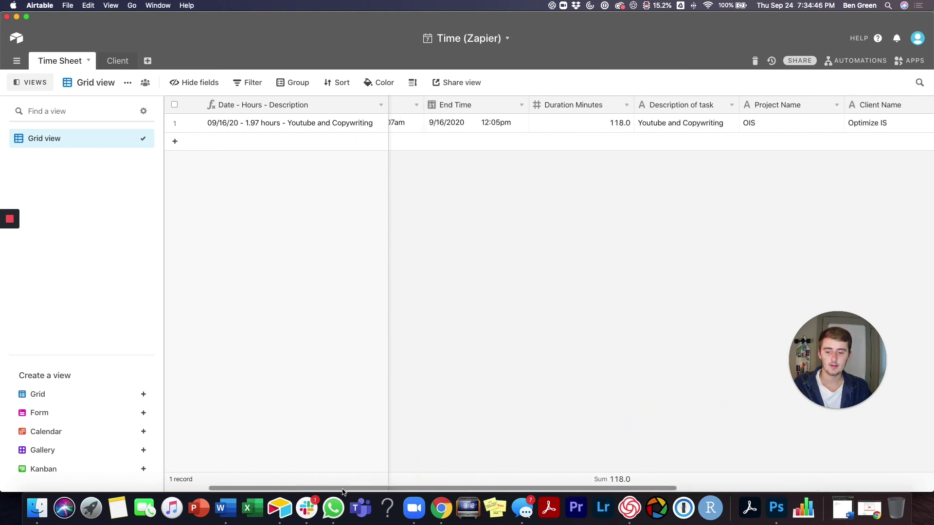
pyautogui.moveTo(342, 490); pyautogui.dragTo(275, 497)
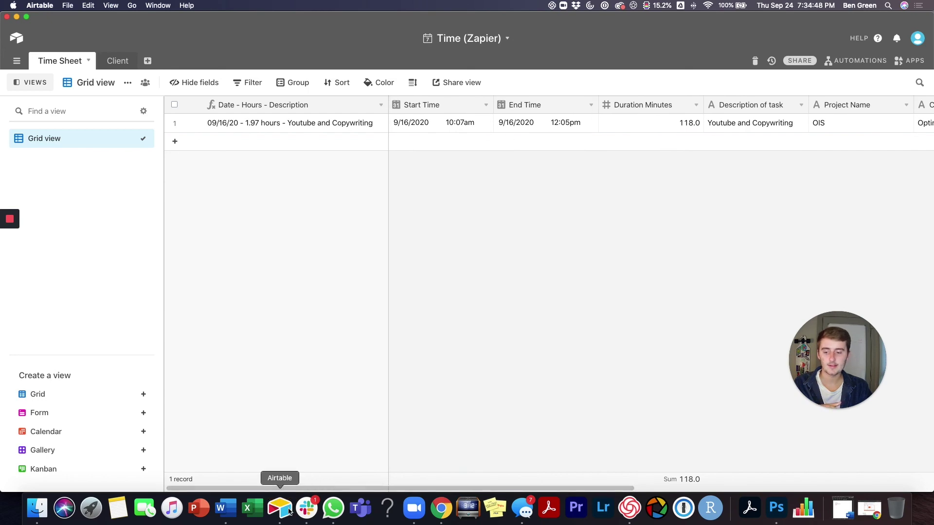
pyautogui.click(441, 508)
pyautogui.scroll(3, 394, 305)
# Finish editing and turn on the Time Entries to Airtable zap.
pyautogui.scroll(-5, 428, 341)
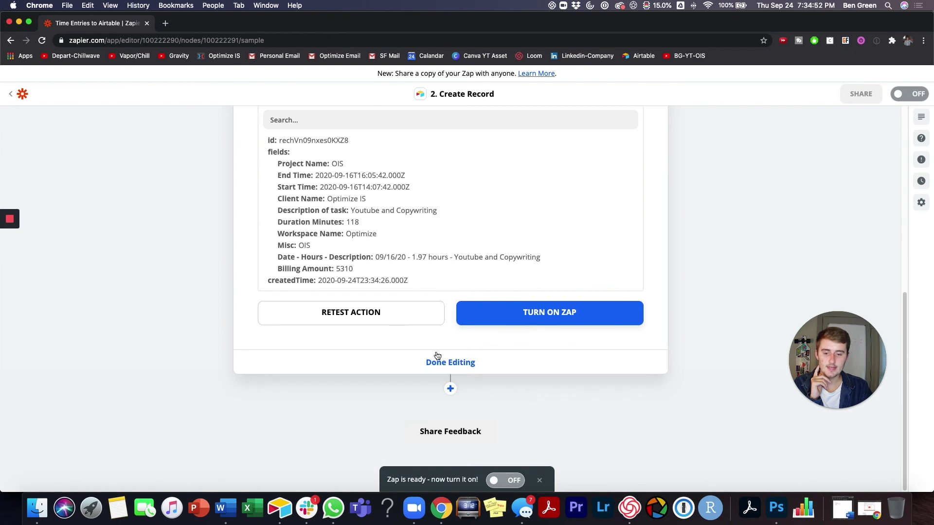
pyautogui.click(452, 367)
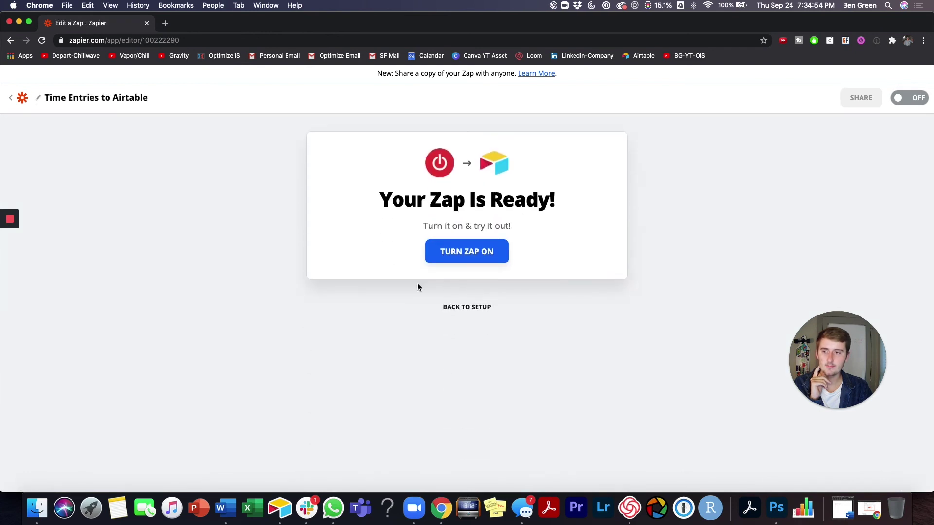
pyautogui.click(460, 253)
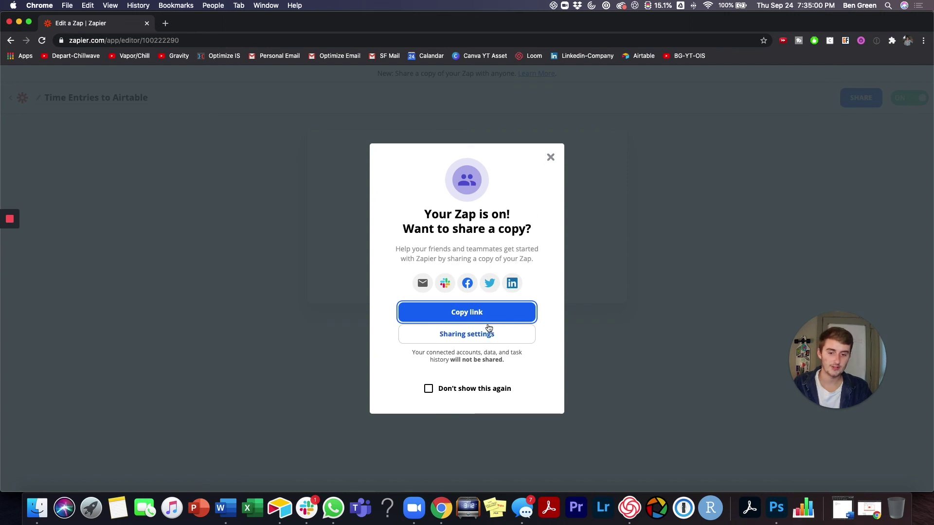
# Copy the zap's share link, then go to the list of all zaps.
pyautogui.click(460, 311)
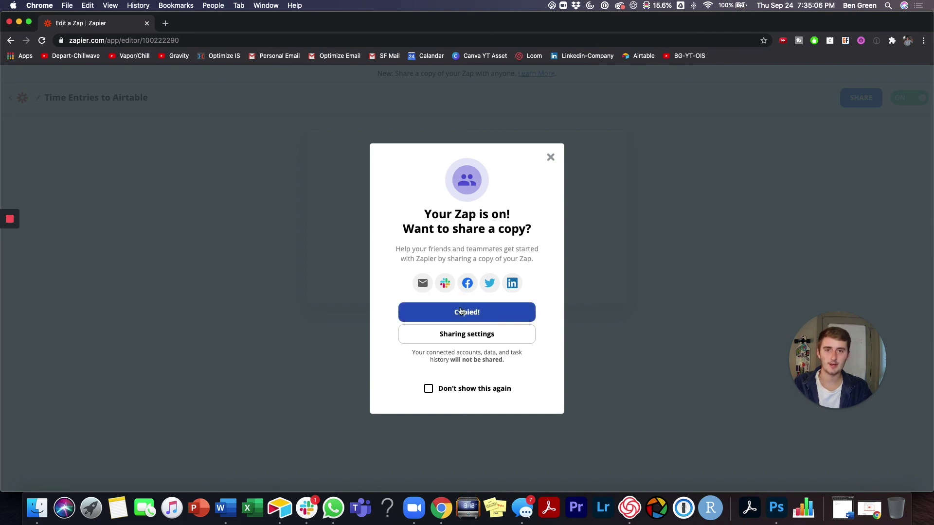
pyautogui.click(551, 157)
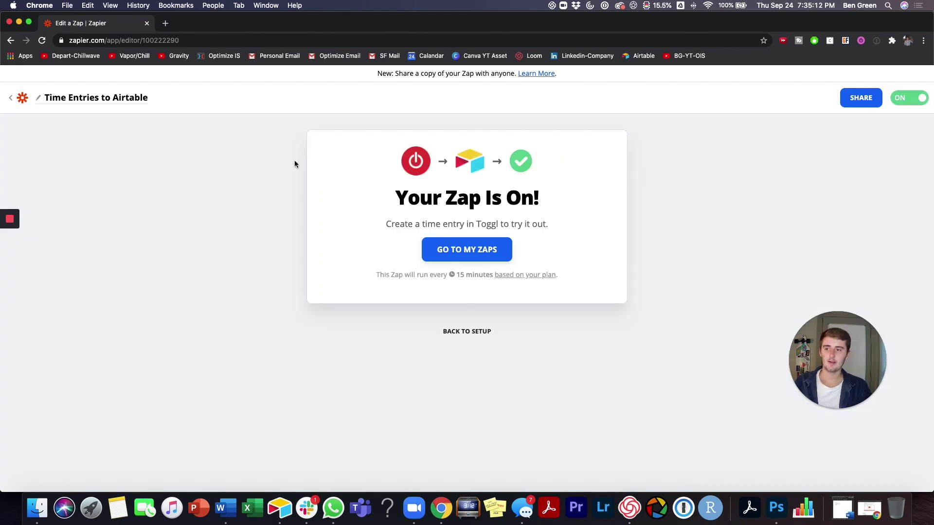
pyautogui.click(23, 98)
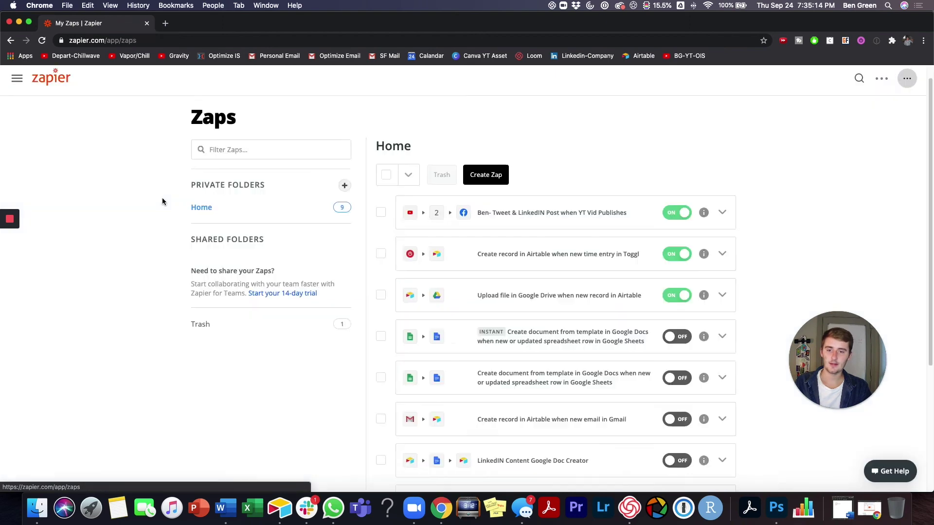
# Open the Zapier dashboard from the left sidebar.
pyautogui.click(94, 151)
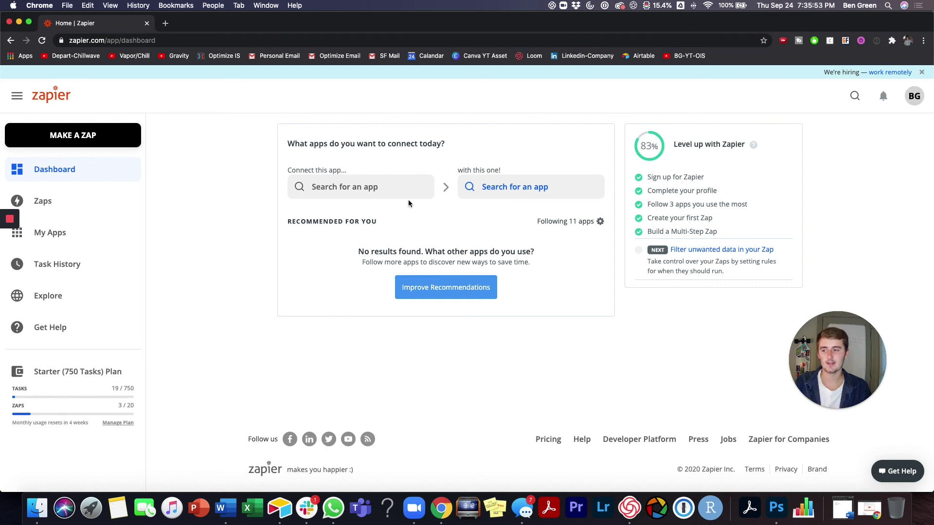
pyautogui.moveTo(9, 222)
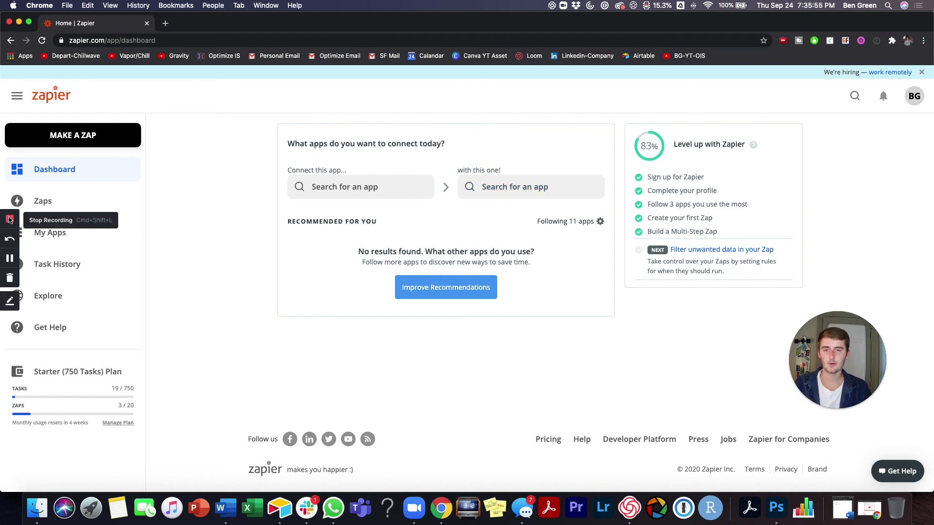